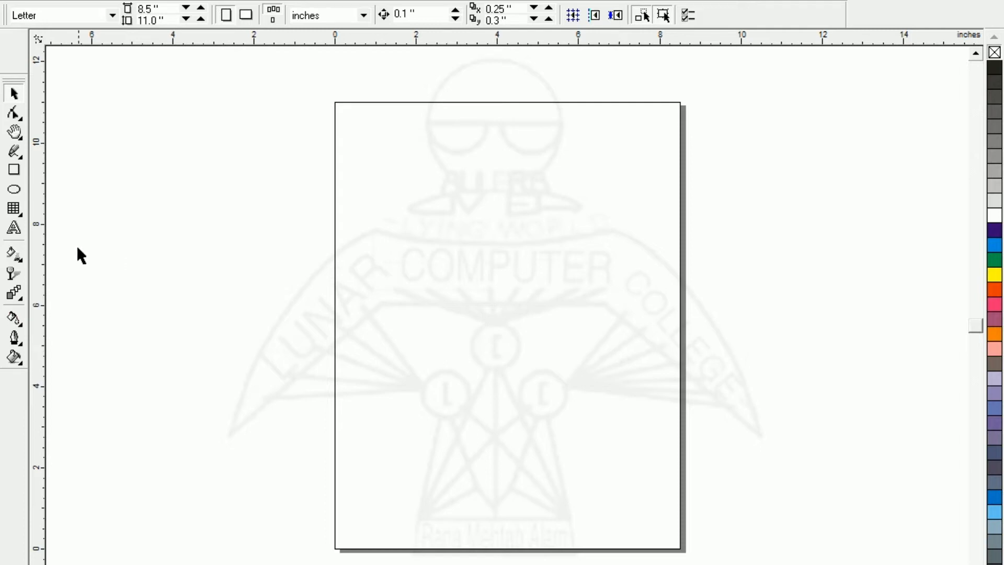
Turn off Type Assist's automatic capitalization of the first letter of sentences
click(13, 227)
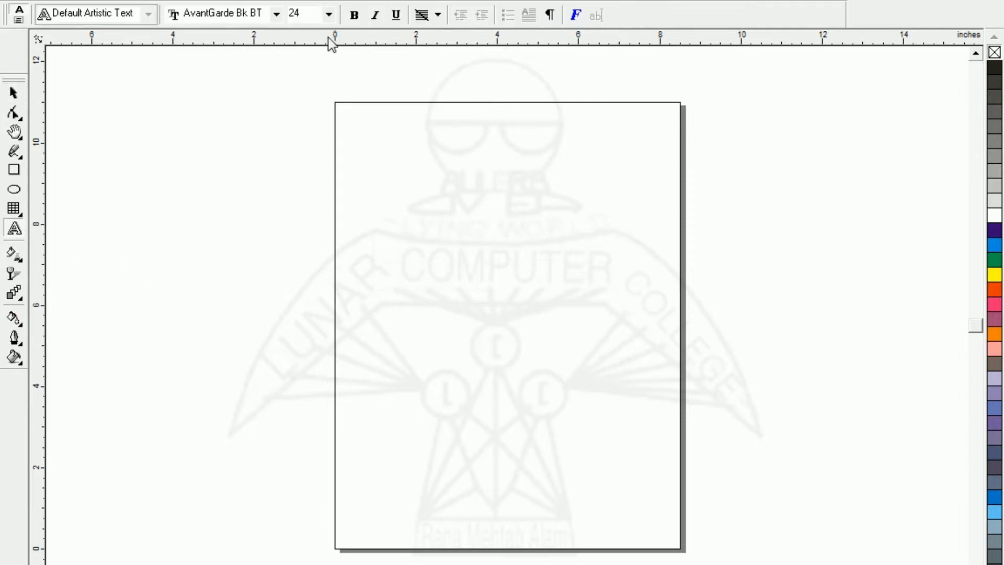
click(312, 0)
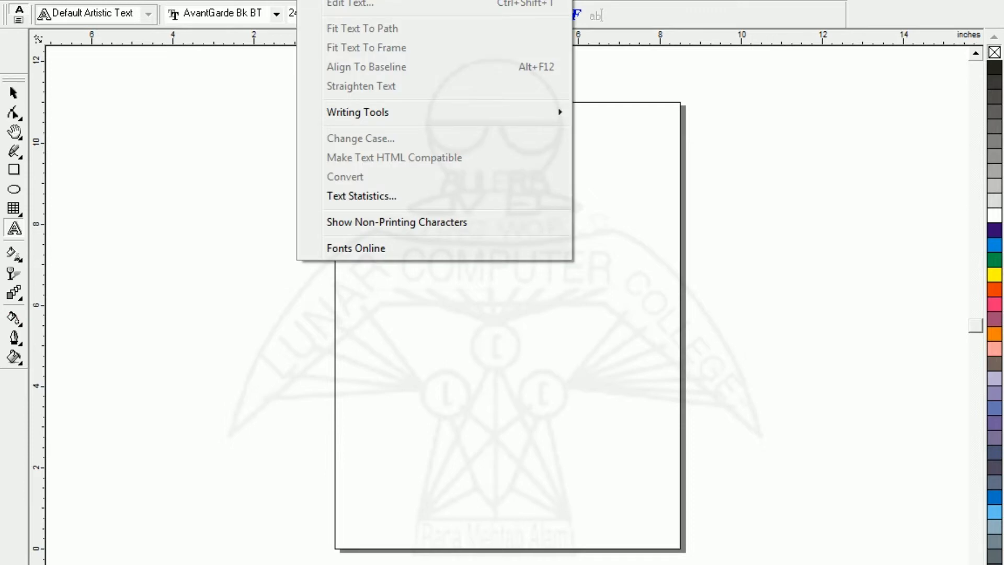
mouse_move(352, 116)
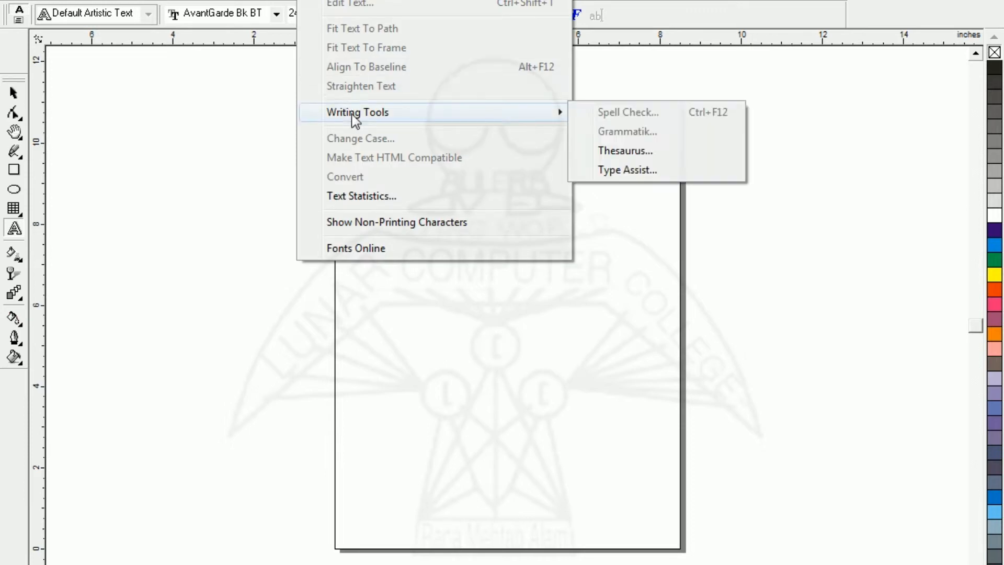
click(616, 169)
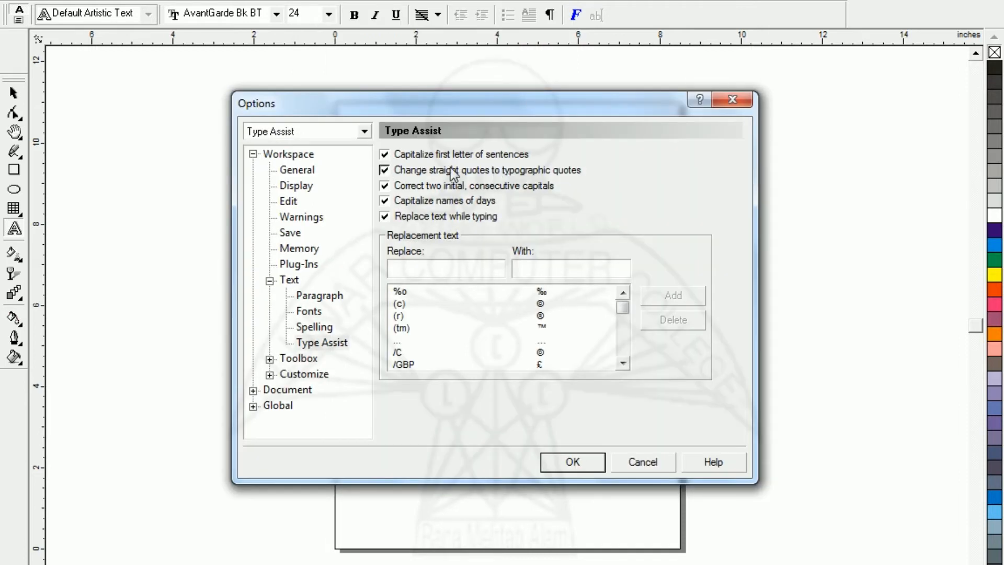
click(432, 155)
click(573, 461)
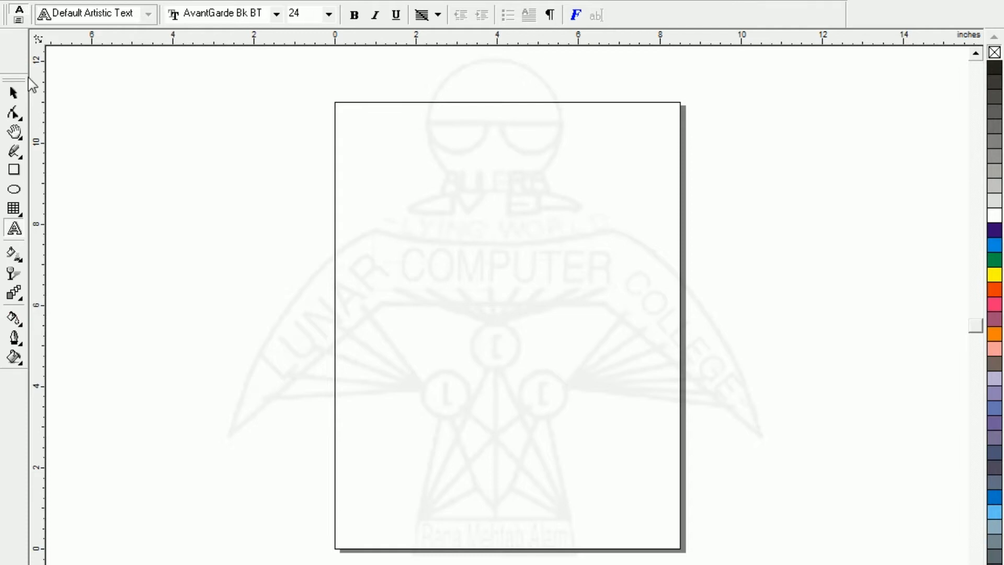
Switch the page to landscape and add a lowercase artistic text letter "h" enlarged to about 156 pt
click(12, 96)
click(247, 16)
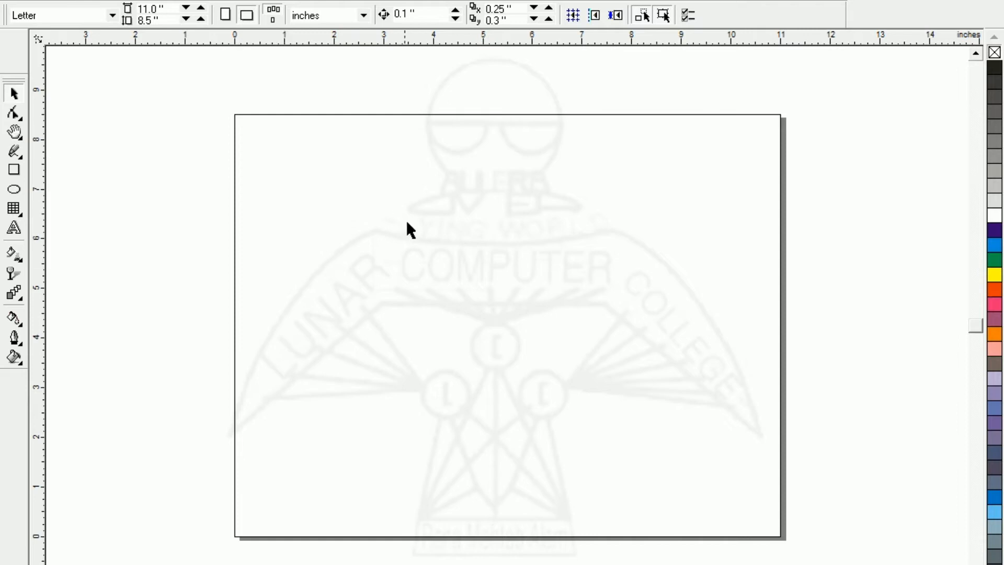
click(14, 228)
click(268, 220)
text(k)
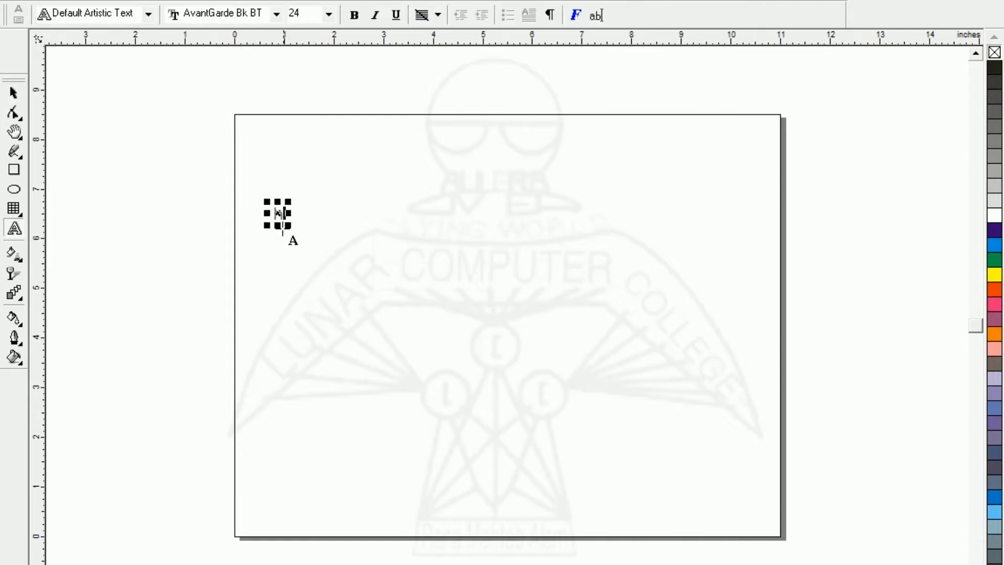
drag(288, 225, 359, 291)
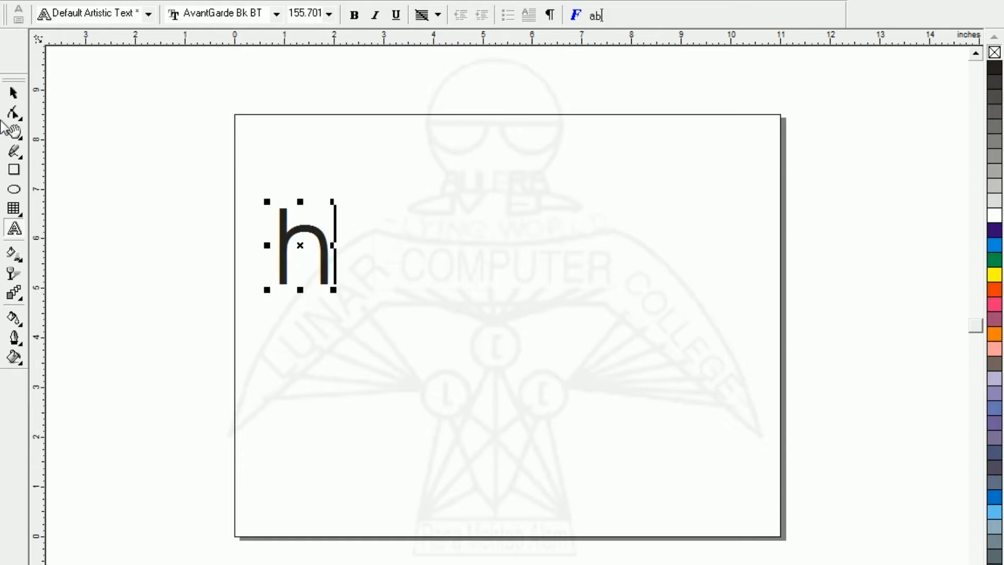
click(14, 93)
click(187, 317)
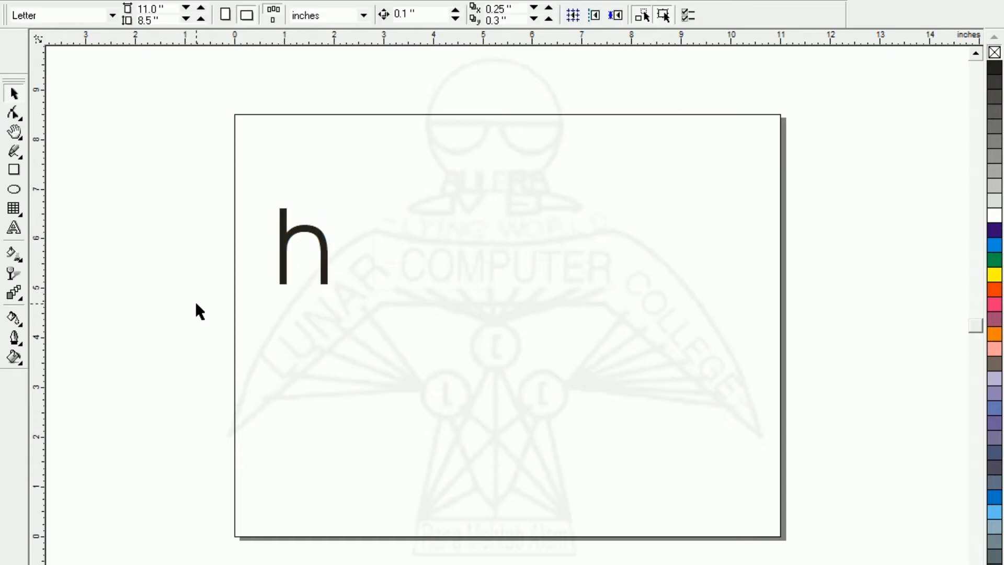
Remove the fill of the letter h and give it a black outline
click(287, 279)
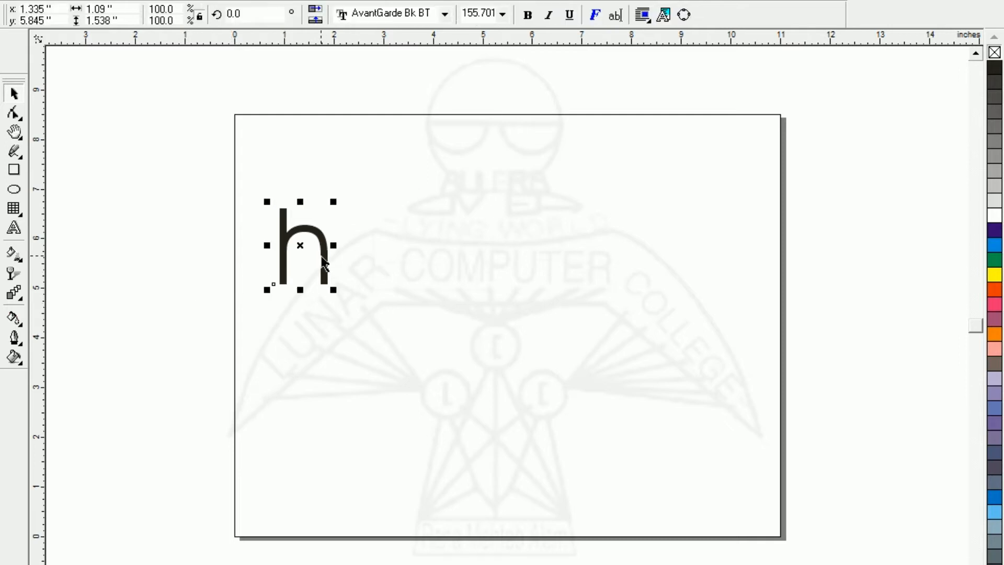
key(shift+F2)
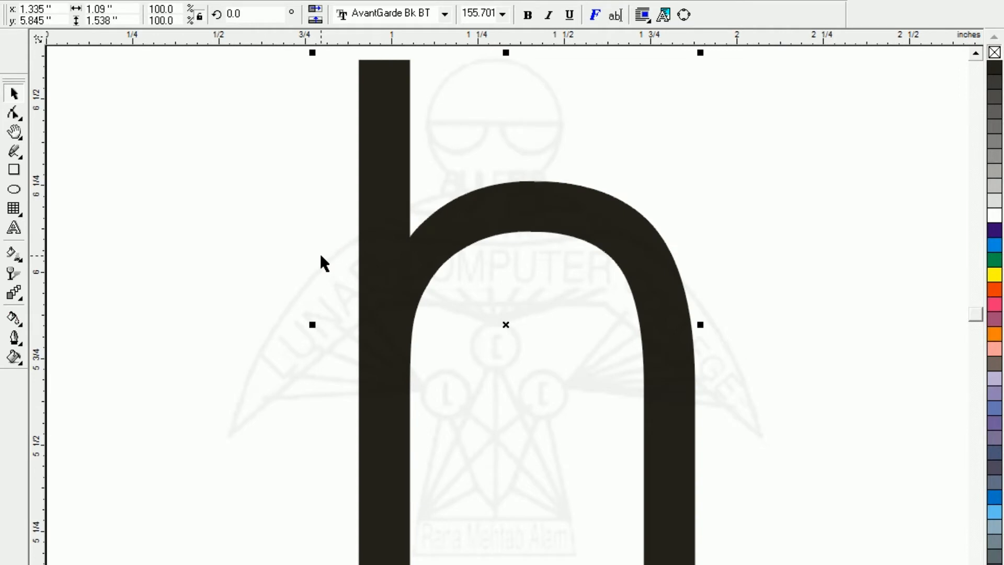
key(F3)
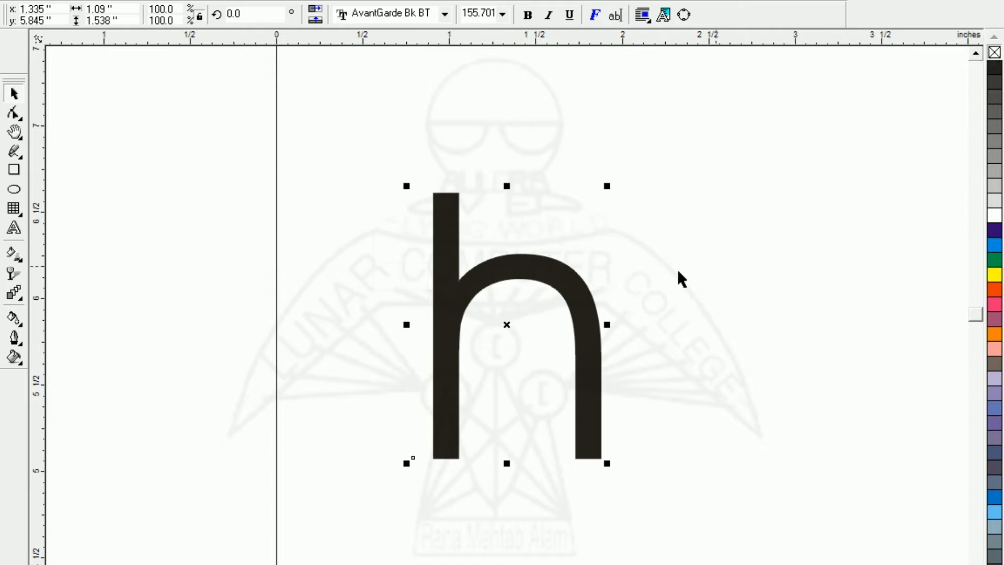
drag(510, 330, 858, 196)
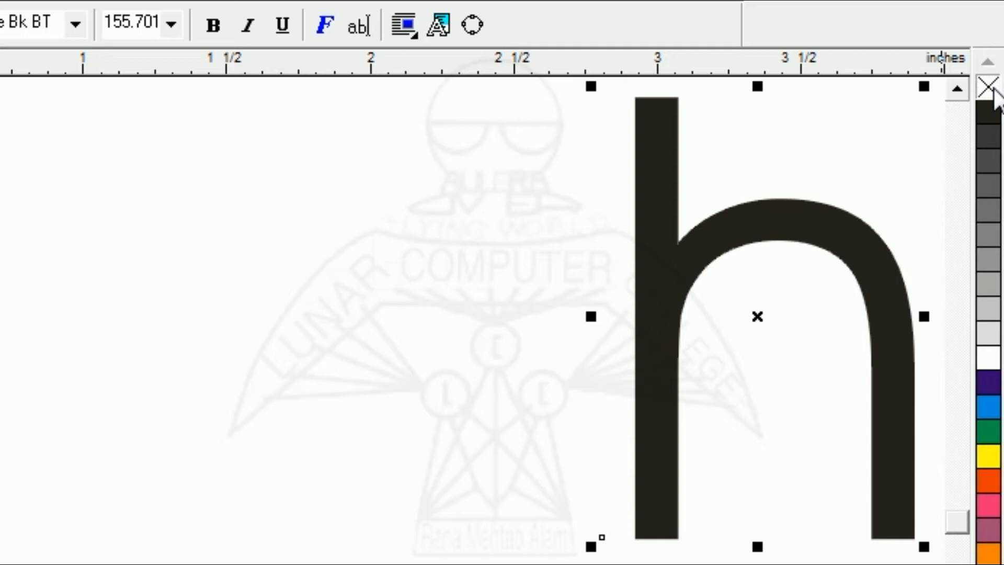
click(994, 89)
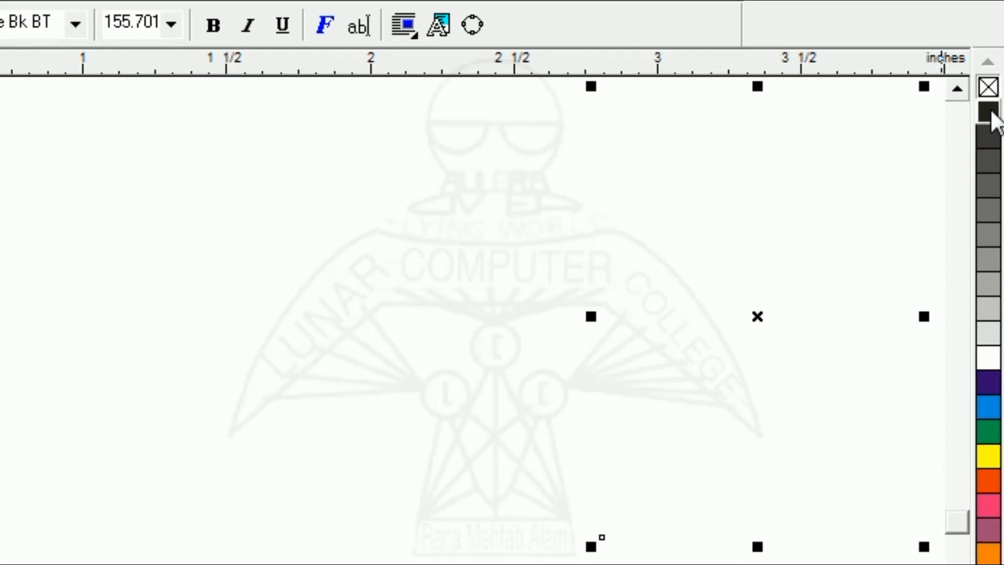
right_click(991, 112)
Reposition the outlined letter h so its center lies at about x 1.33 in, y 6.18 in
drag(759, 313, 218, 492)
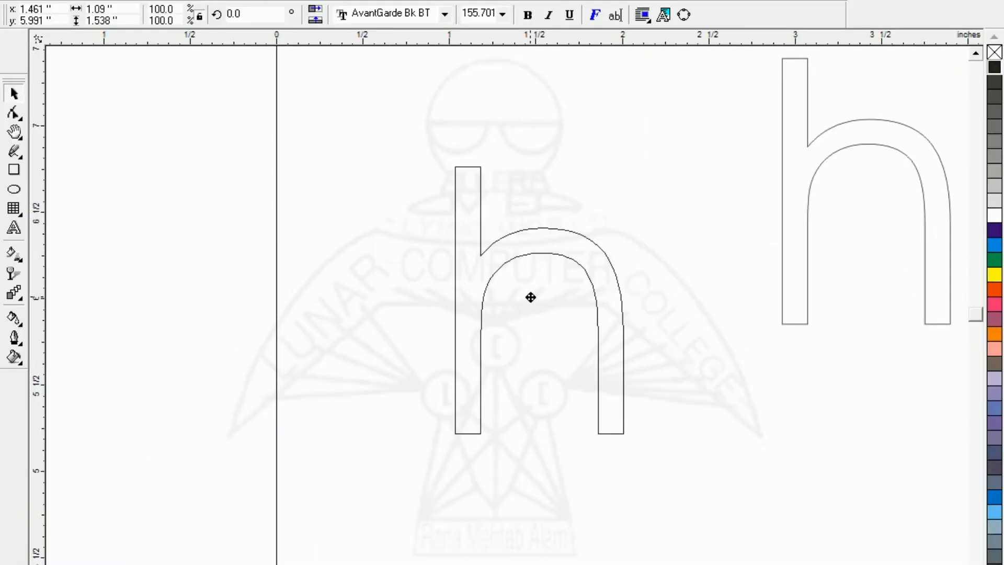
drag(530, 297, 517, 300)
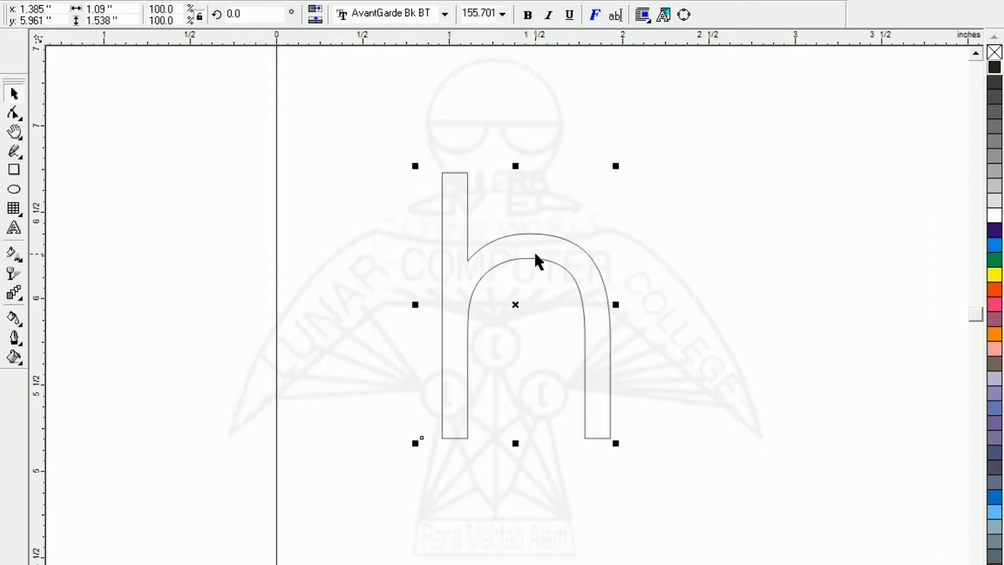
drag(515, 304, 507, 266)
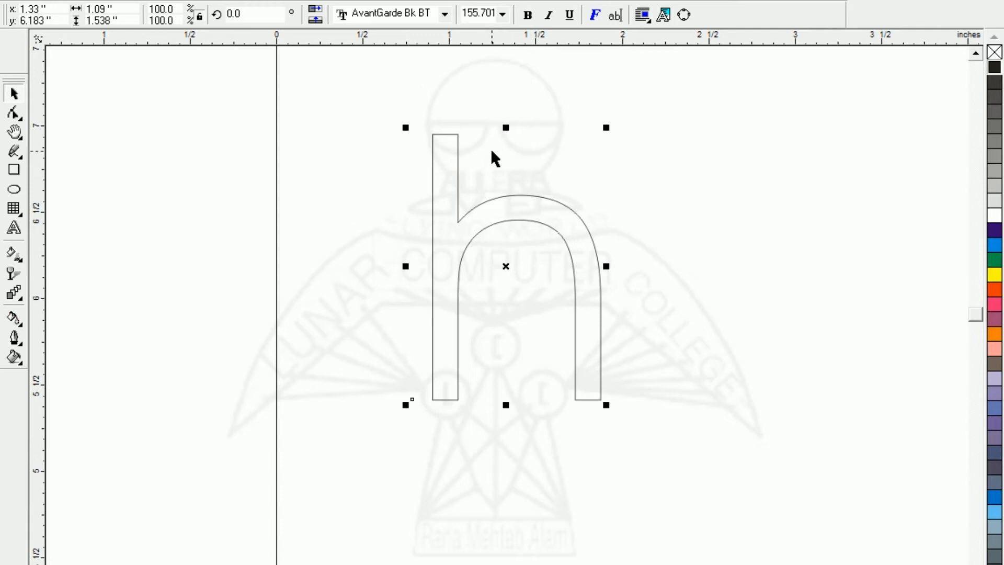
Create a horizontally mirrored copy of the h on its right side and nudge it 0.1 in left to overlap the original
drag(405, 266, 673, 267)
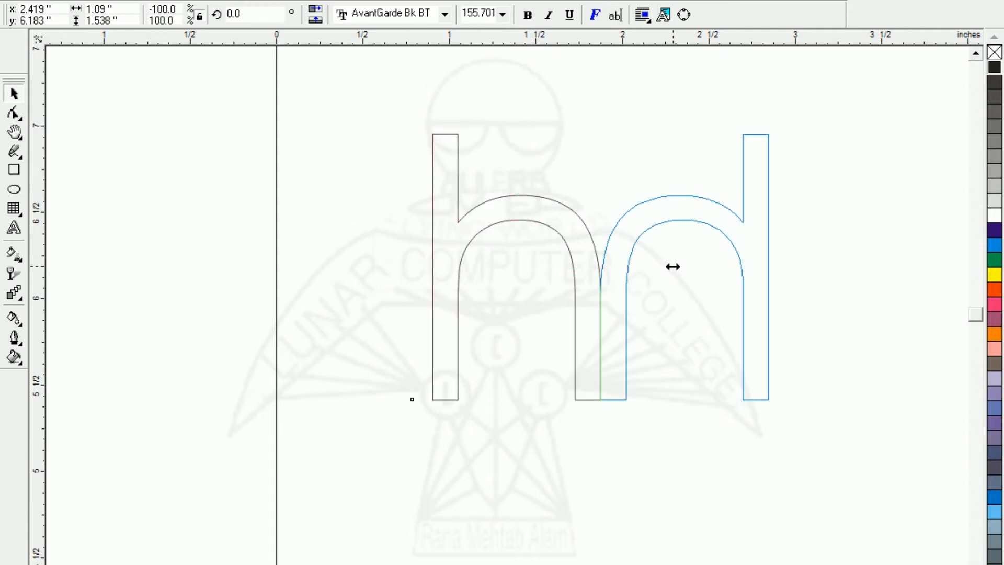
drag(673, 267, 672, 266)
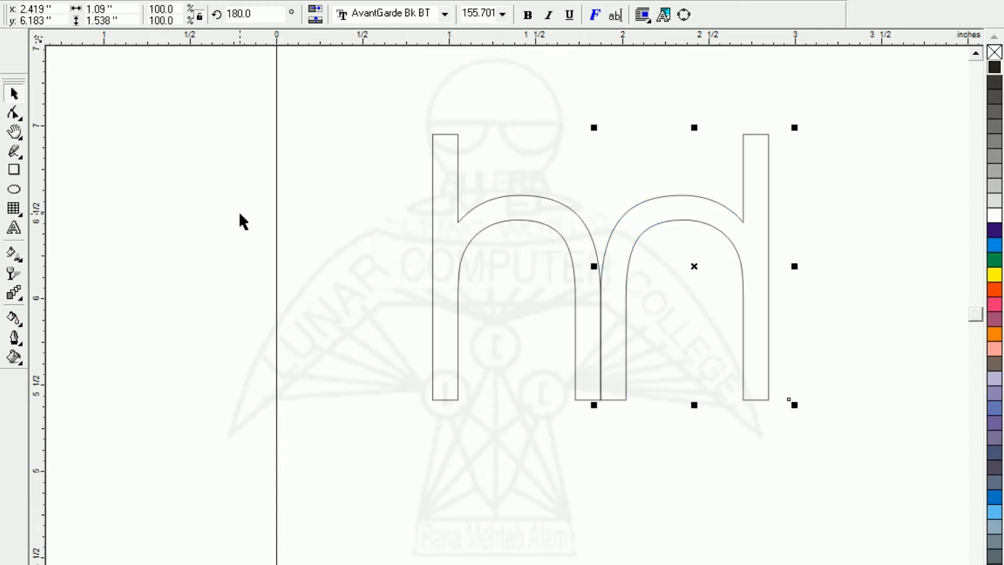
key(Left)
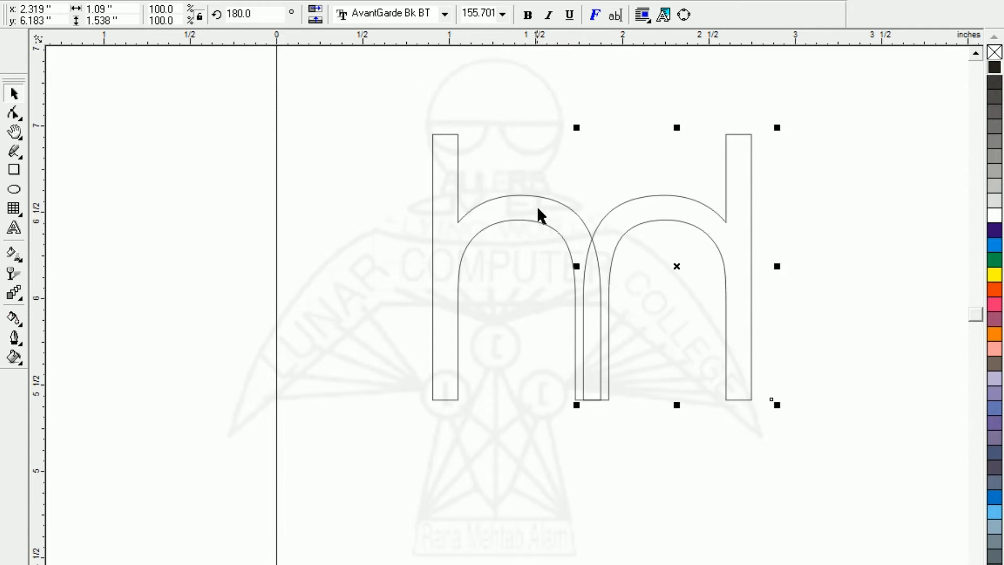
Select both overlapping letters and move them slightly upward together
drag(365, 83, 753, 395)
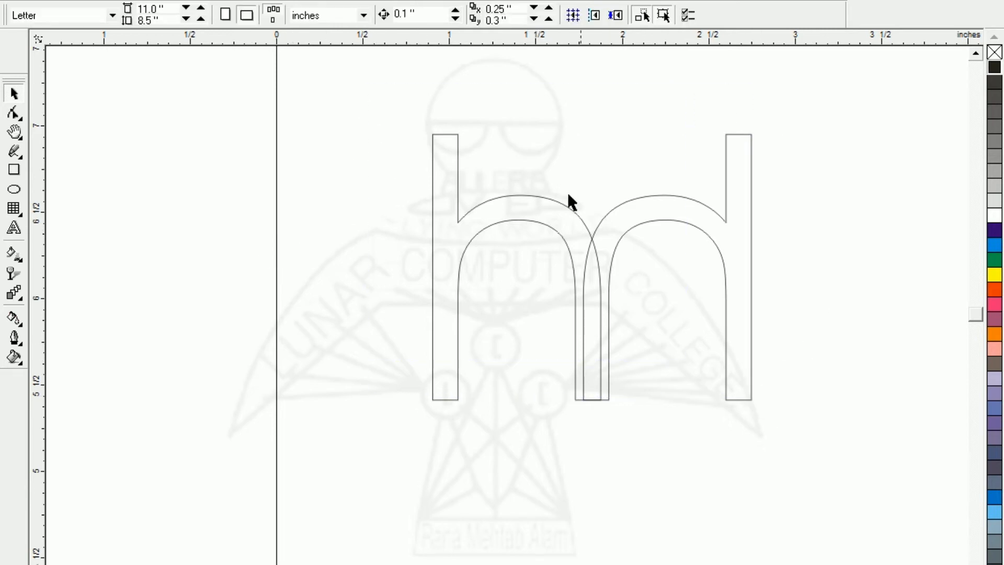
drag(377, 89, 851, 473)
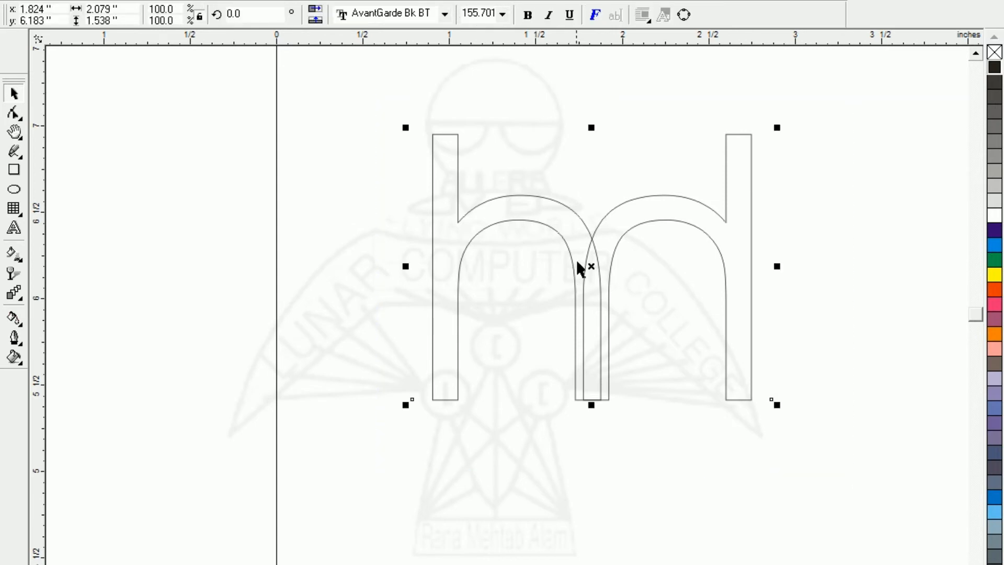
drag(587, 267, 585, 235)
Convert both letters to curves and add the text note "Ctrl + Q" below them
click(13, 229)
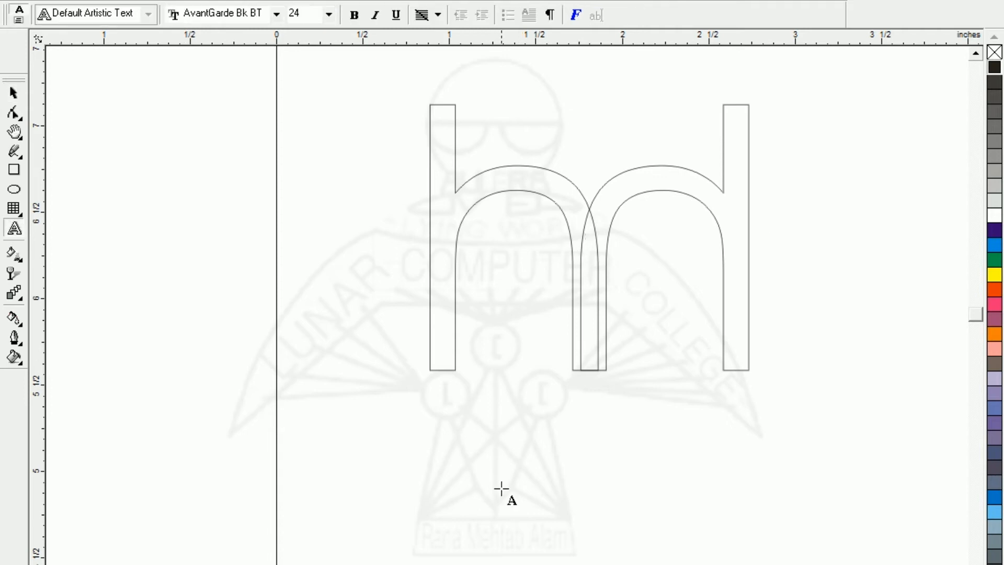
double_click(495, 143)
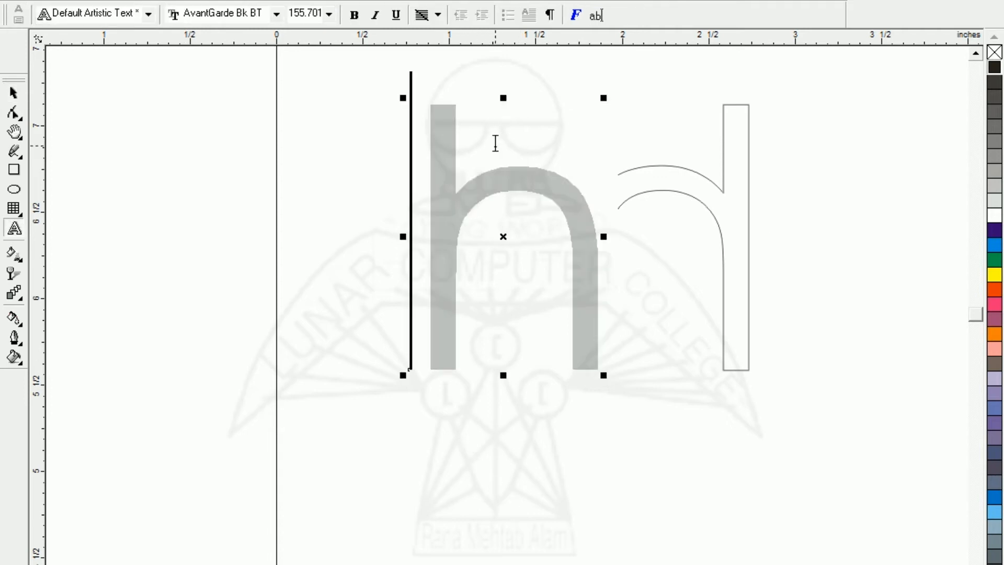
key(ctrl+q)
click(463, 406)
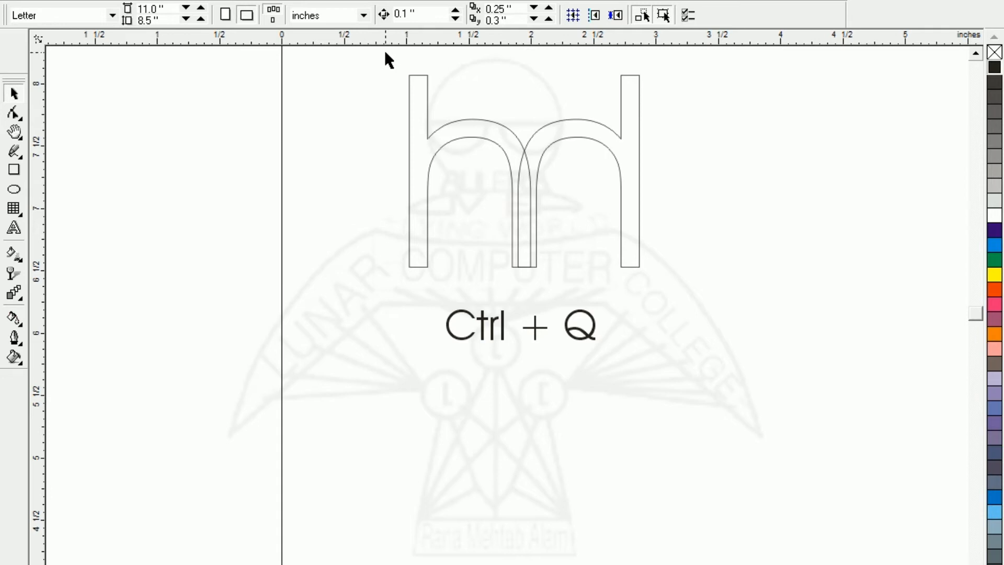
Weld the two overlapping h shapes into a single outline and delete the "Ctrl + Q" note below it
drag(386, 50, 675, 291)
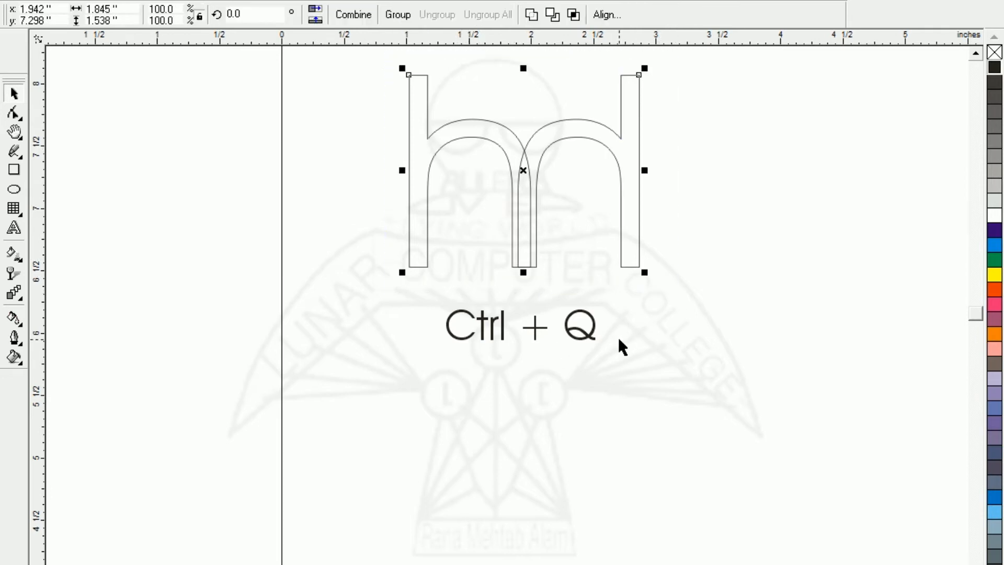
click(468, 384)
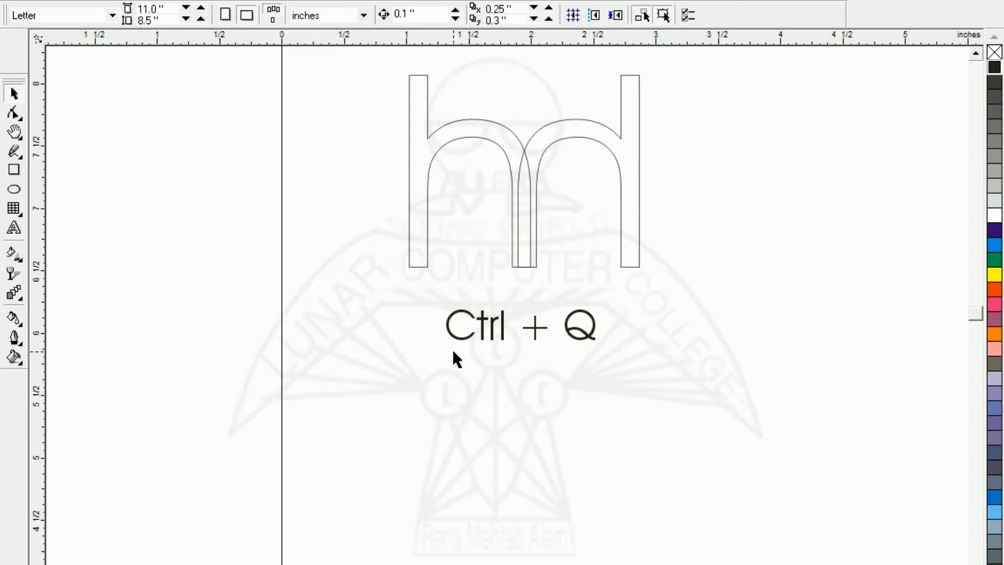
drag(375, 52, 708, 282)
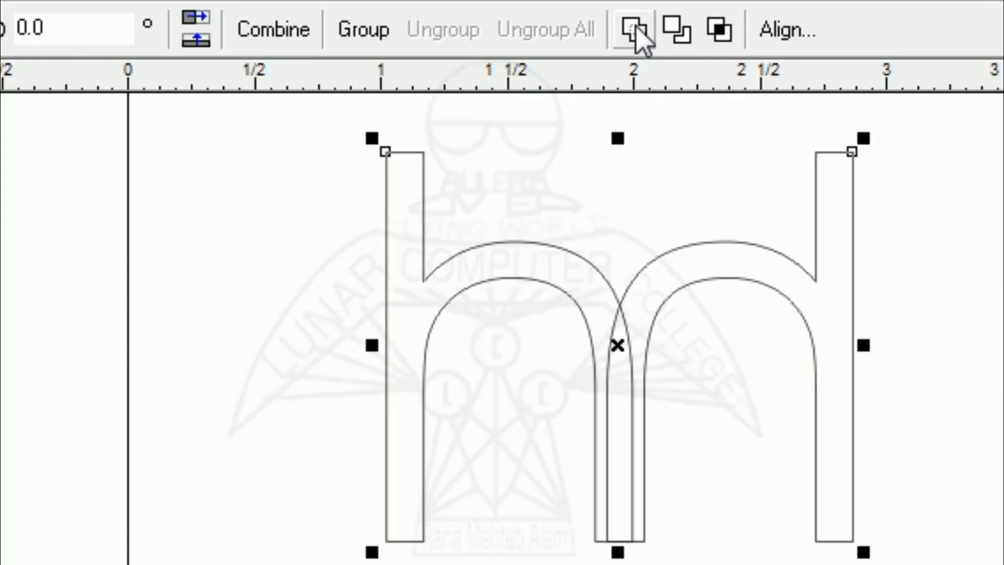
click(634, 28)
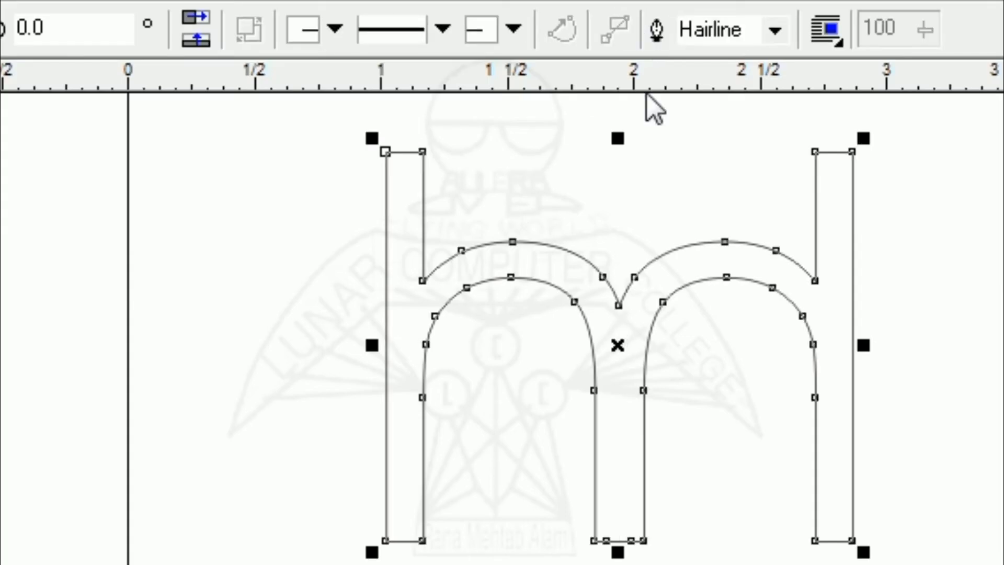
click(211, 306)
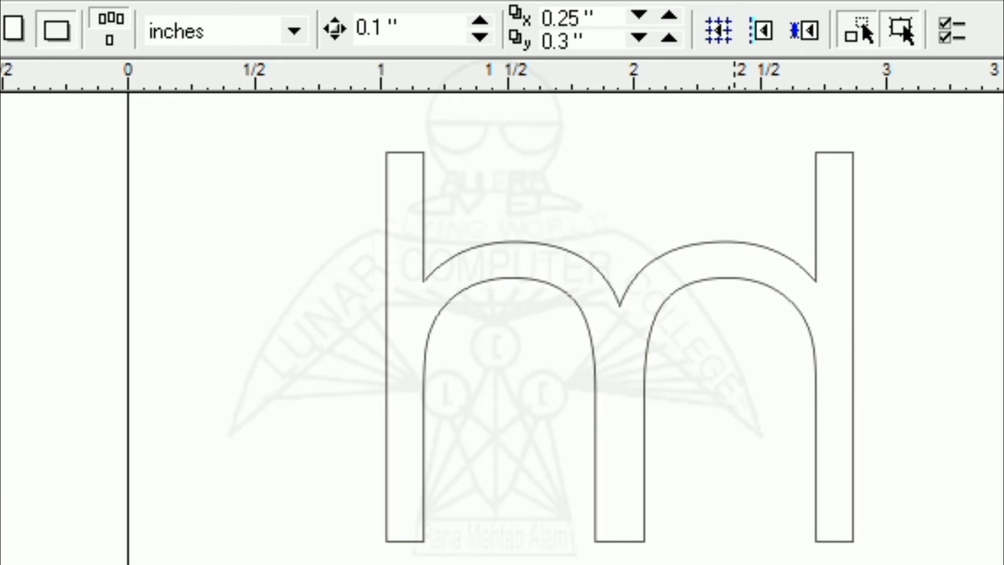
click(733, 563)
key(Delete)
Create a vertically mirrored copy of the welded shape beneath it and nudge the copy 0.1 in up to overlap the original
click(617, 431)
click(522, 211)
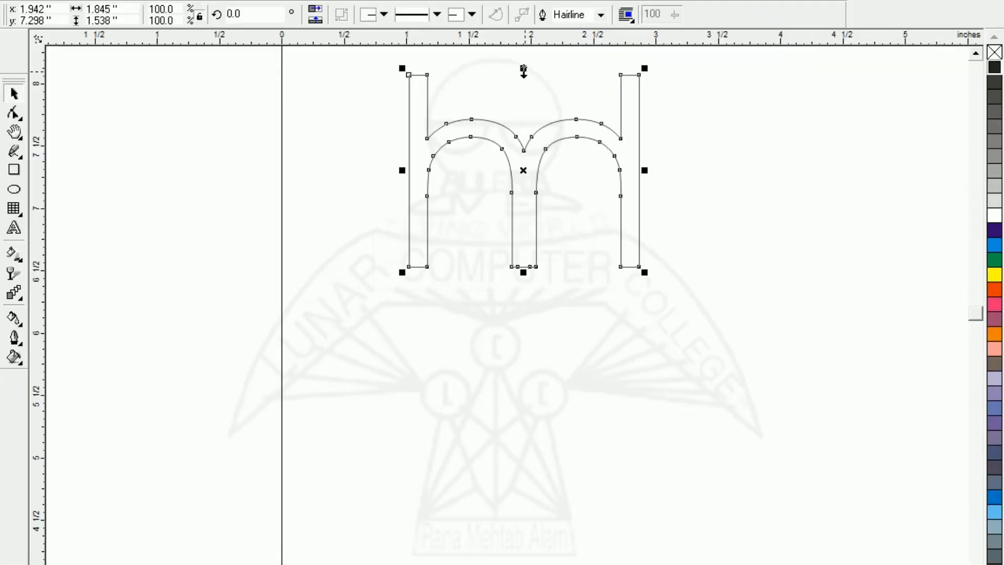
drag(522, 70, 522, 71)
drag(522, 70, 541, 356)
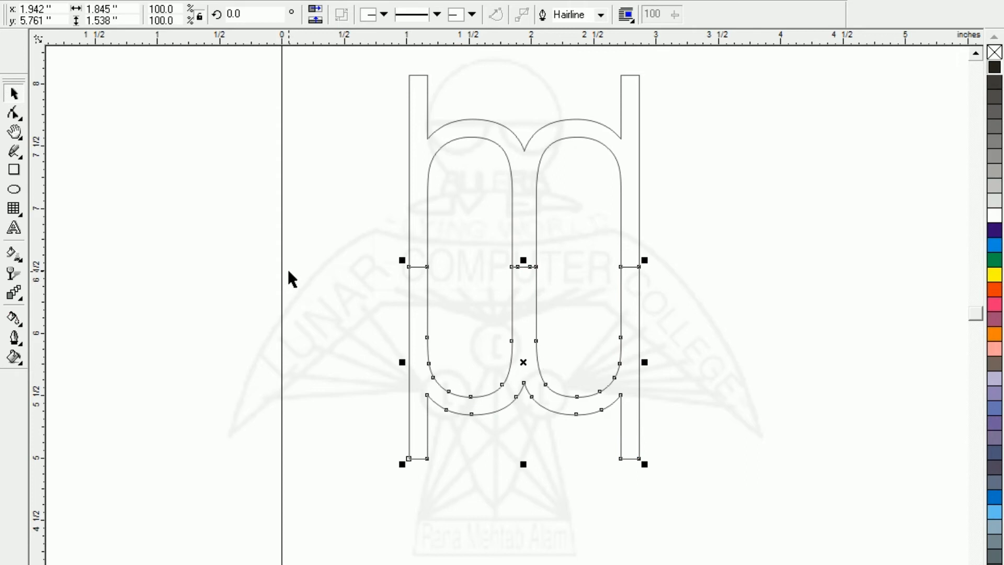
key(Up)
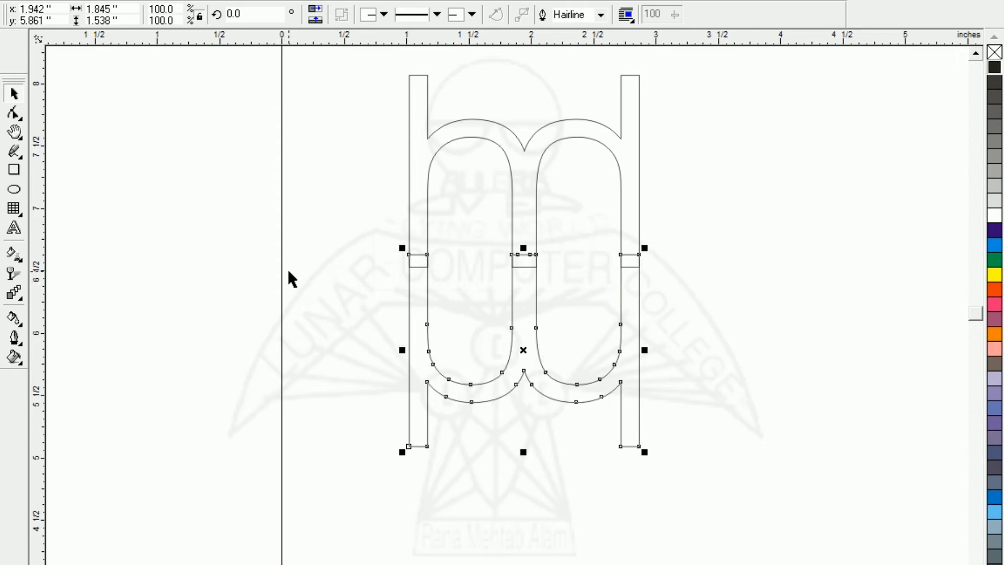
Weld the double-h shape and its mirrored lower copy into a single outline
click(351, 103)
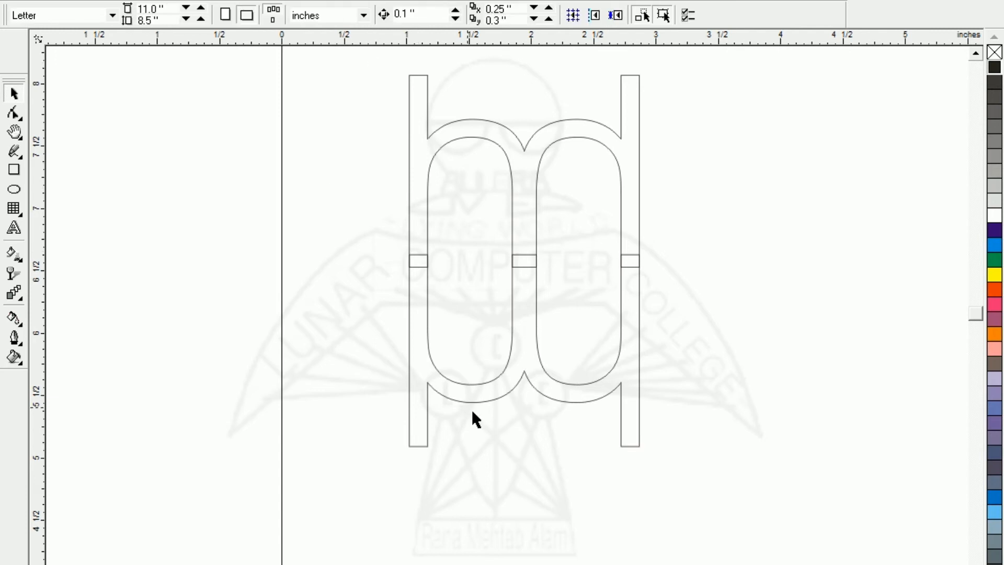
drag(665, 466, 674, 472)
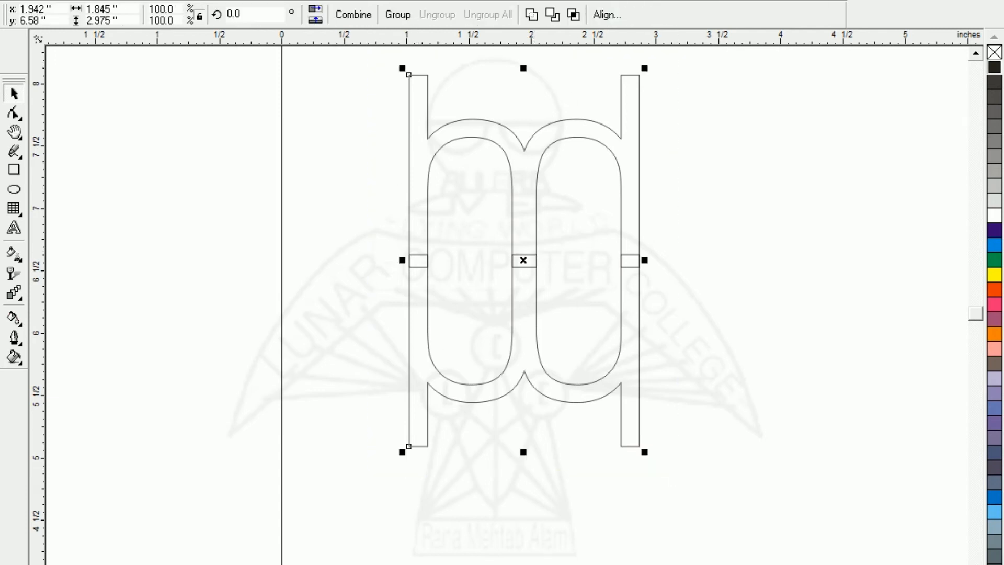
click(528, 15)
click(343, 246)
key(F3)
Place a copy of the welded shape about 2.04 in to the right of the original and rotate the copy 90 degrees
click(511, 299)
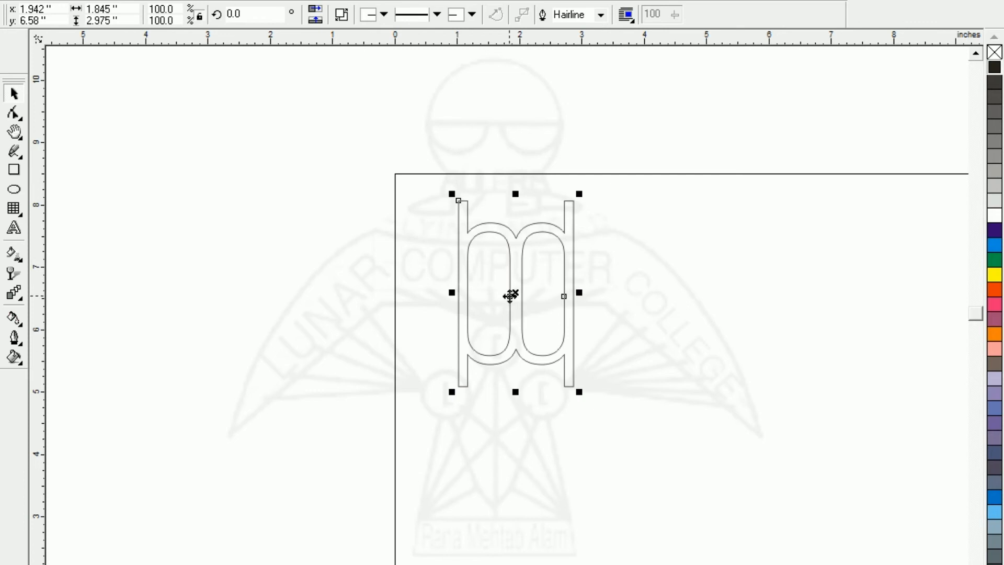
drag(510, 296, 640, 289)
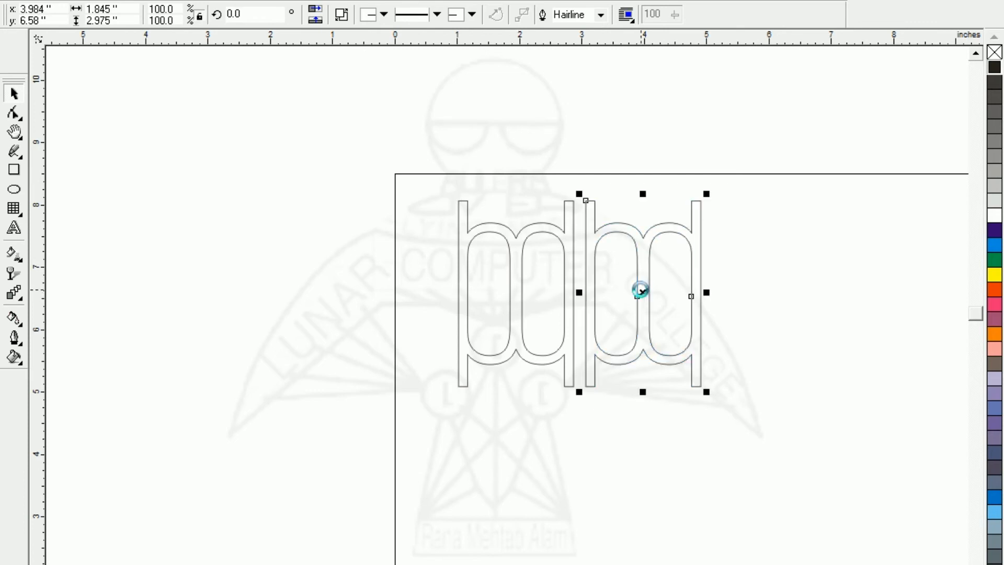
click(242, 15)
text(90)
key(Return)
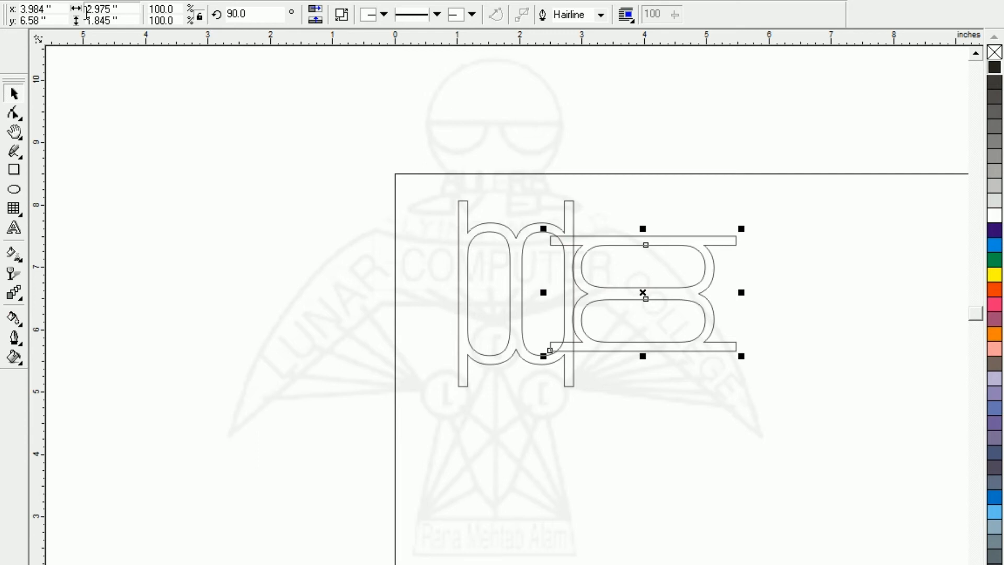
Align the upright and rotated shapes on a common vertical centre line so they cross each other
click(397, 152)
drag(387, 134, 829, 443)
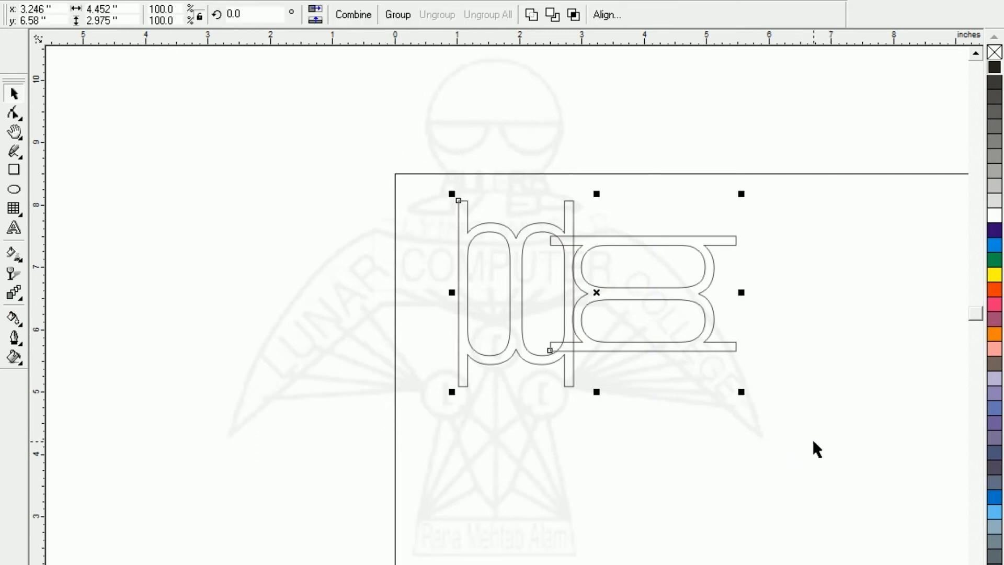
key(c)
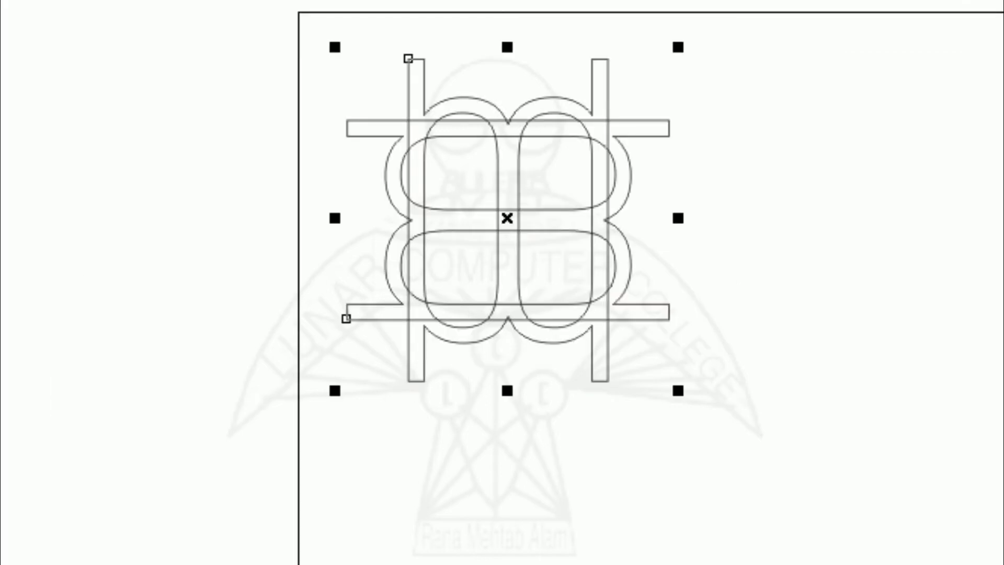
Add the text note "ce" below the crossed shapes and delete it again
key(F8)
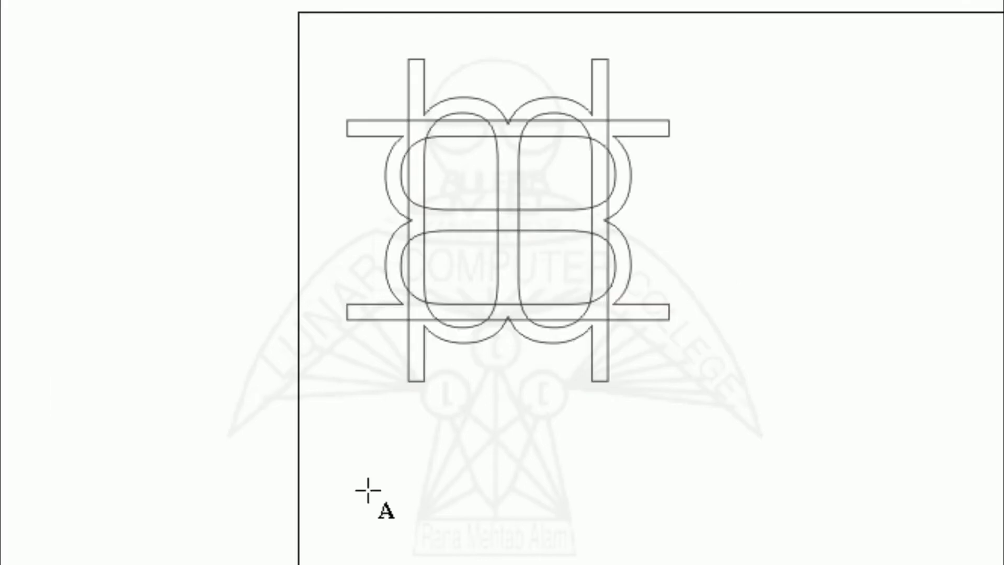
click(455, 429)
text(ce)
drag(512, 435, 545, 457)
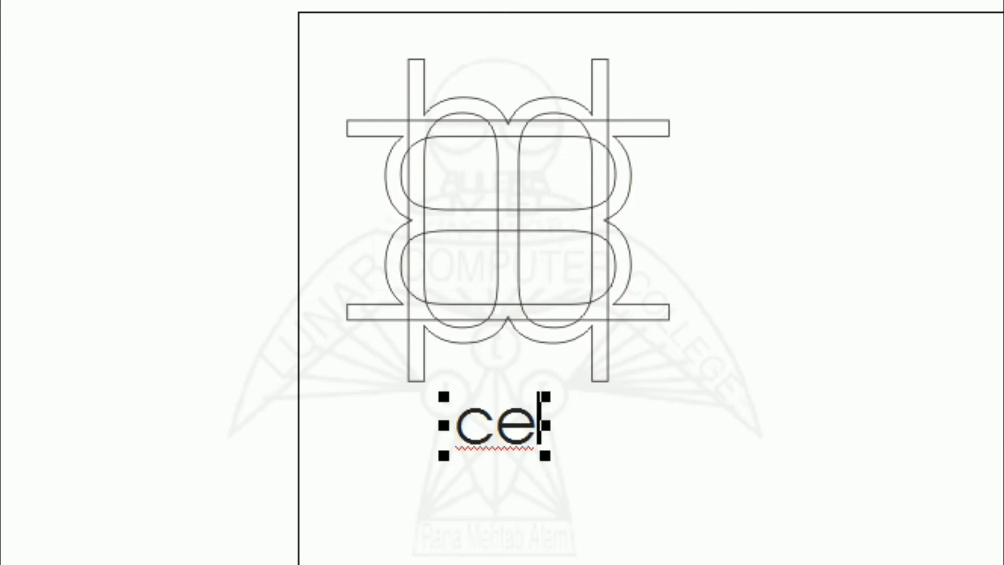
key(ctrl+space)
click(477, 445)
key(Delete)
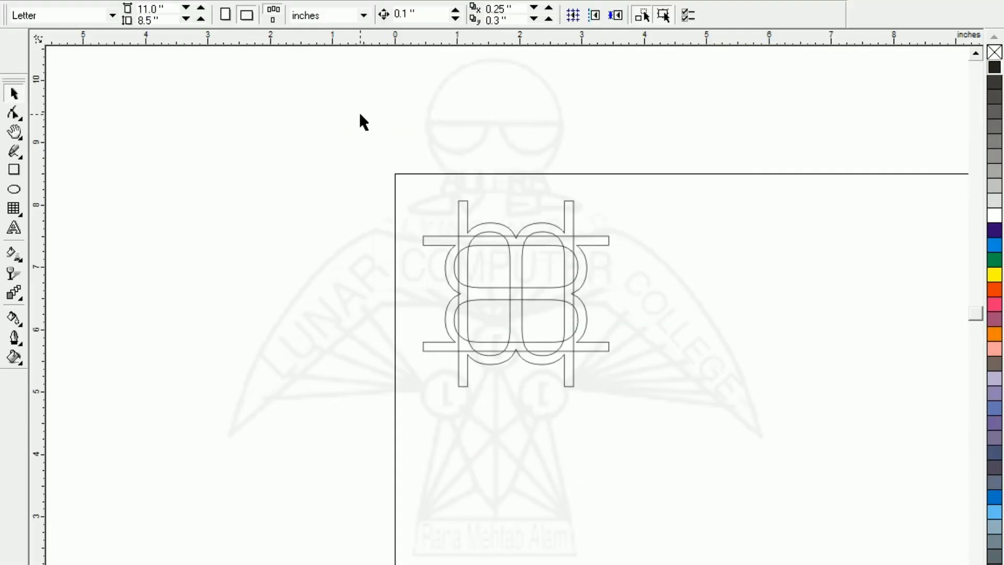
Weld the two crossed shapes into a single lattice outline and clear the selection
key(ctrl+a)
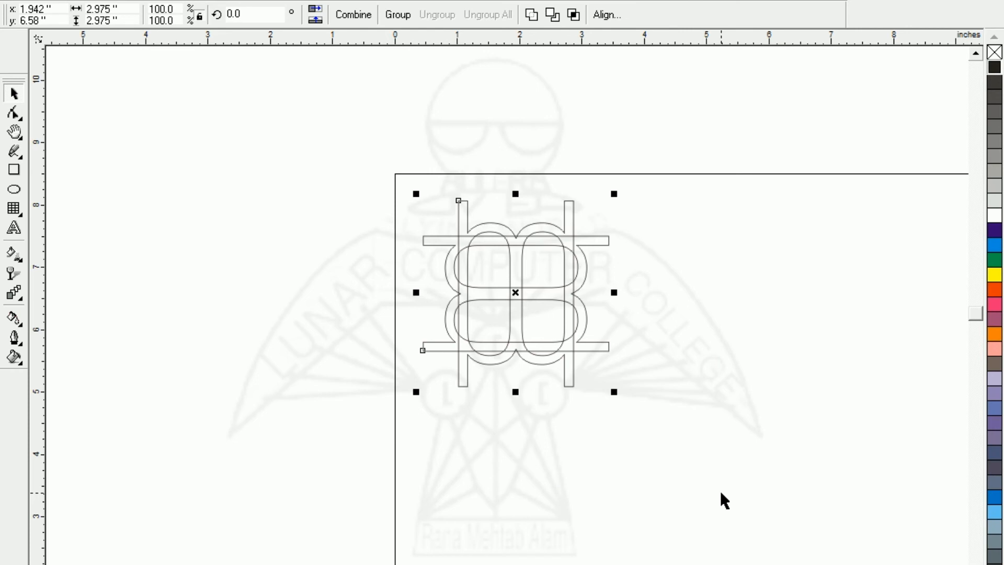
click(530, 15)
click(220, 328)
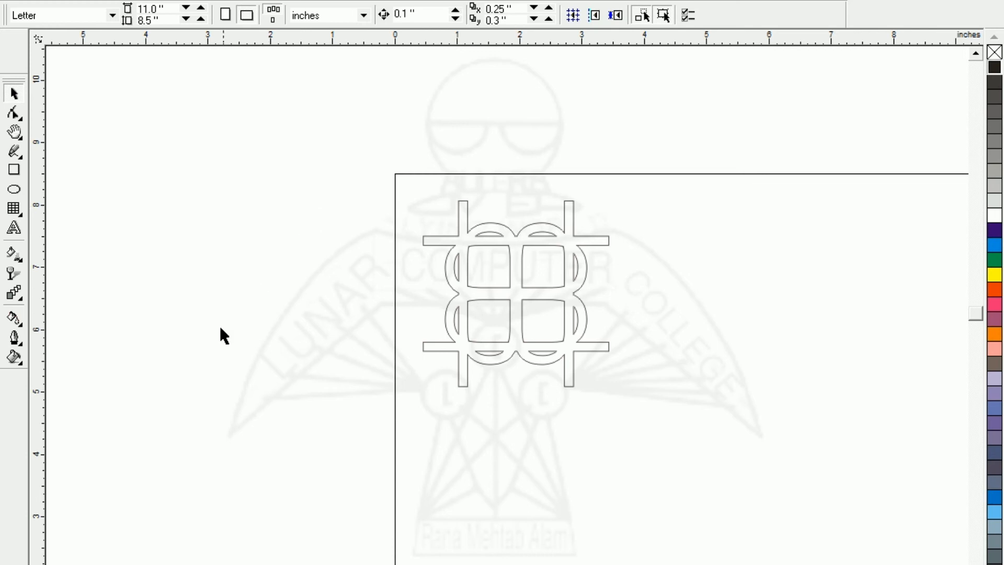
key(ctrl+a)
click(421, 411)
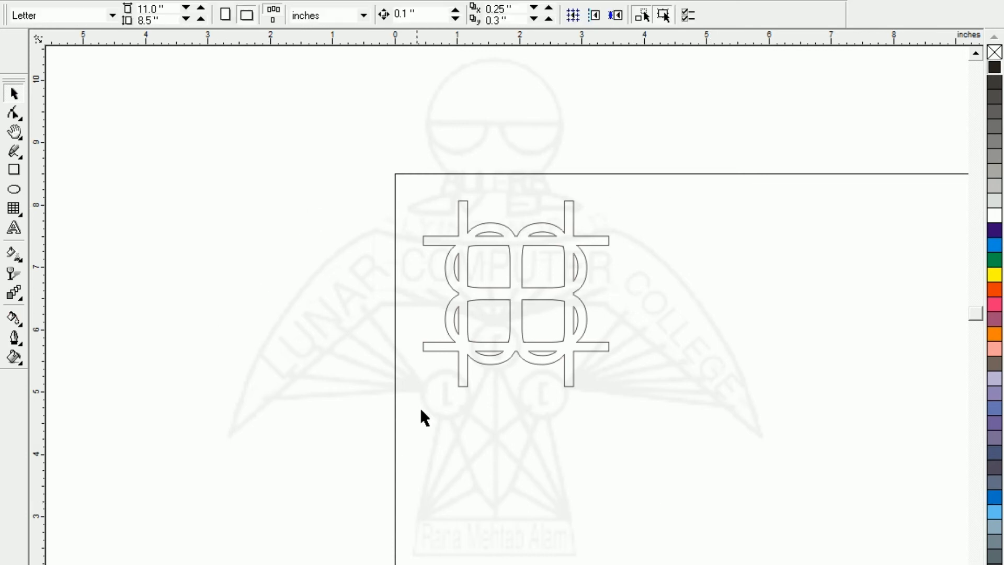
Create a horizontally mirrored copy of the lattice on its right side and nudge the copy 0.1 in left to overlap the original
click(495, 357)
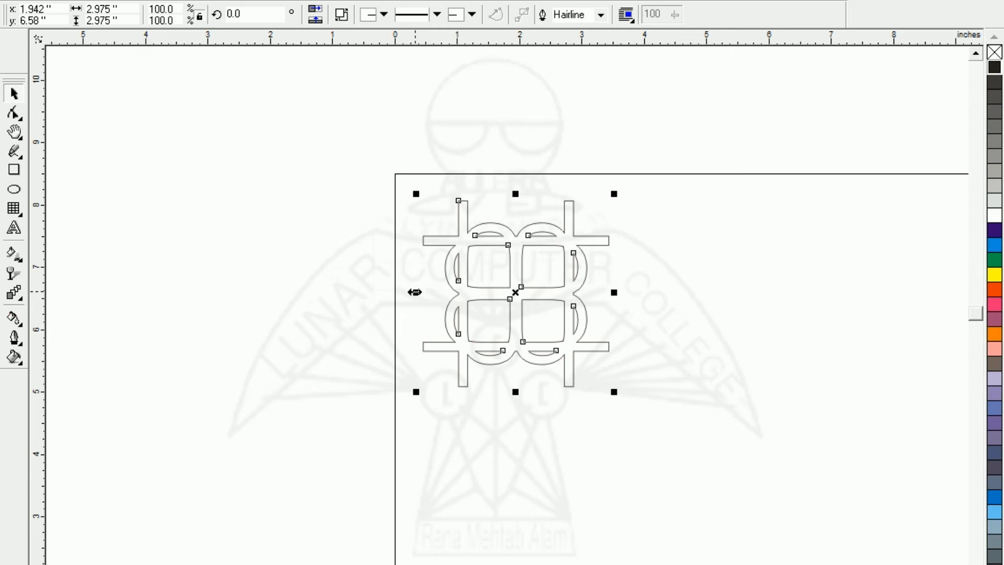
drag(414, 292, 687, 282)
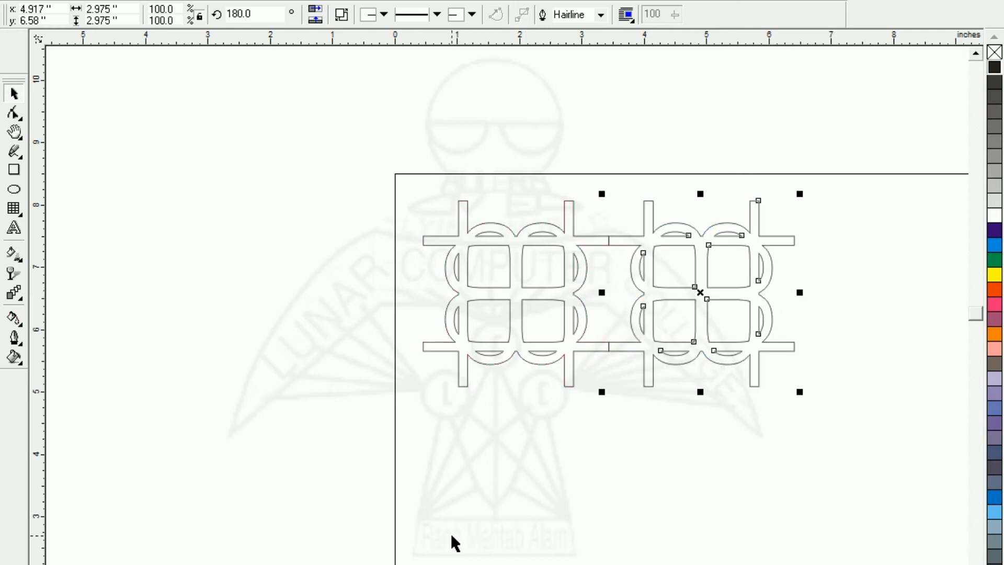
key(Left)
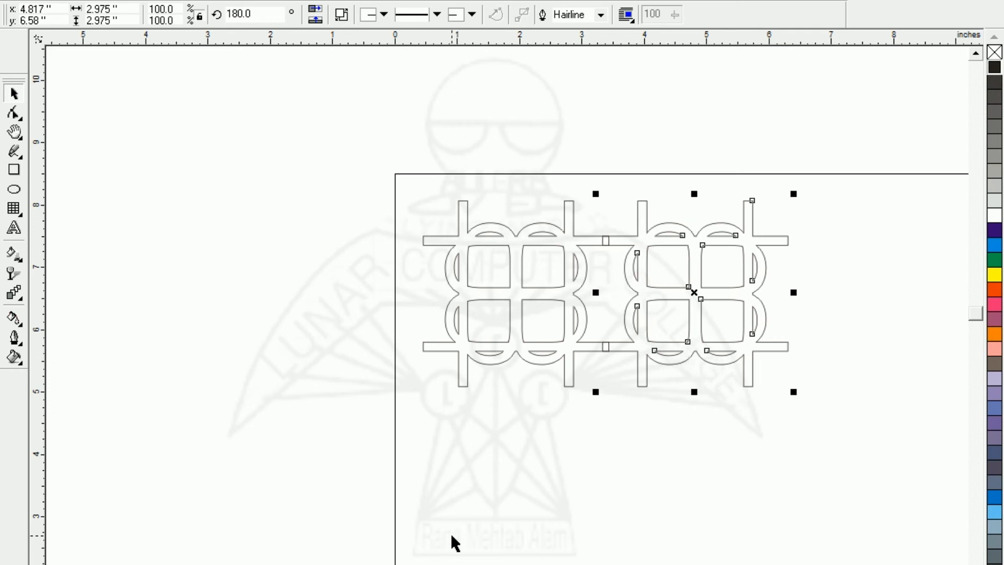
Weld the two side-by-side lattices into a single outline
click(452, 519)
drag(402, 153, 842, 449)
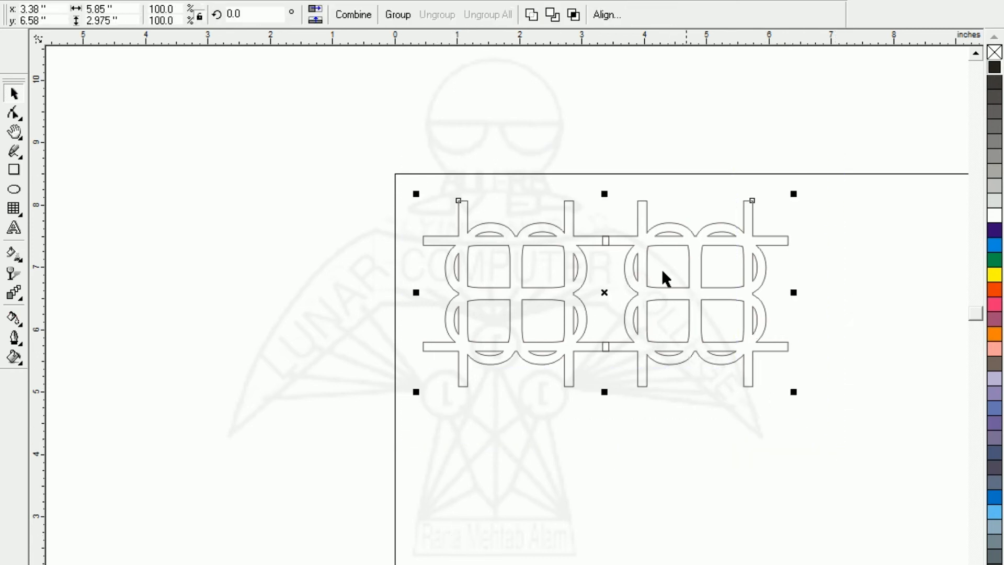
click(531, 14)
click(320, 203)
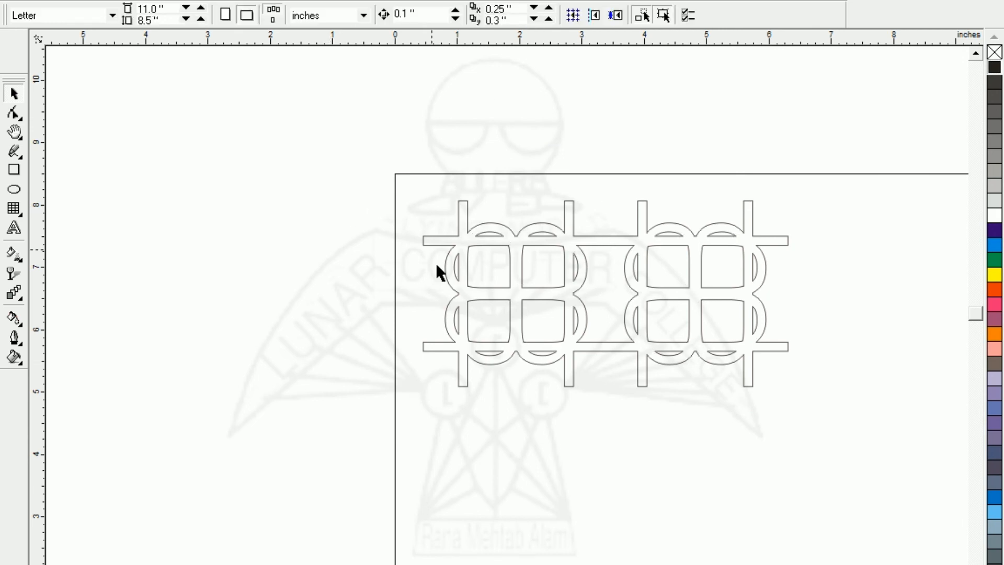
Create a vertically mirrored copy of the welded lattice pair beneath it and nudge the copy 0.1 in up to overlap the original
click(494, 286)
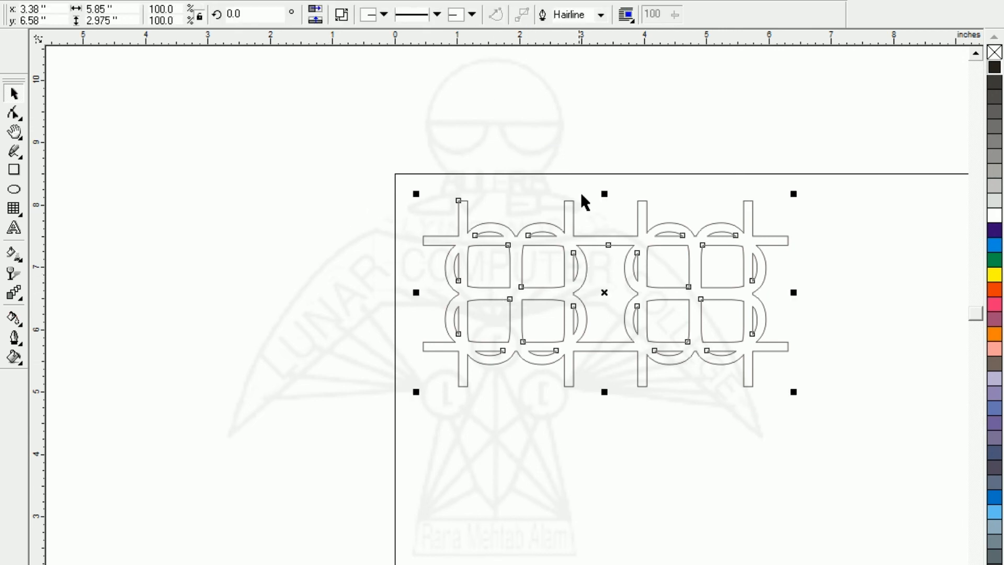
drag(596, 339, 344, 406)
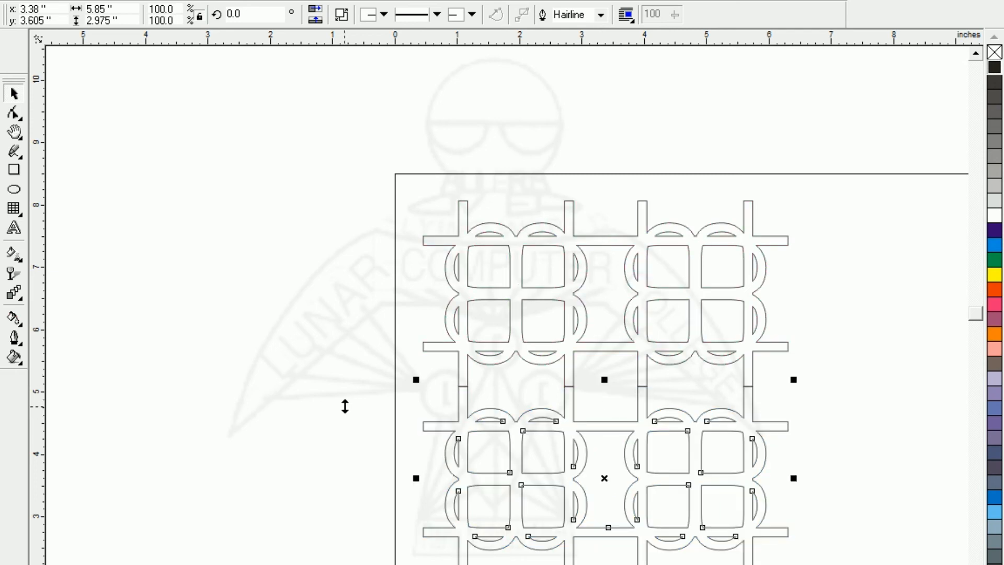
key(Up)
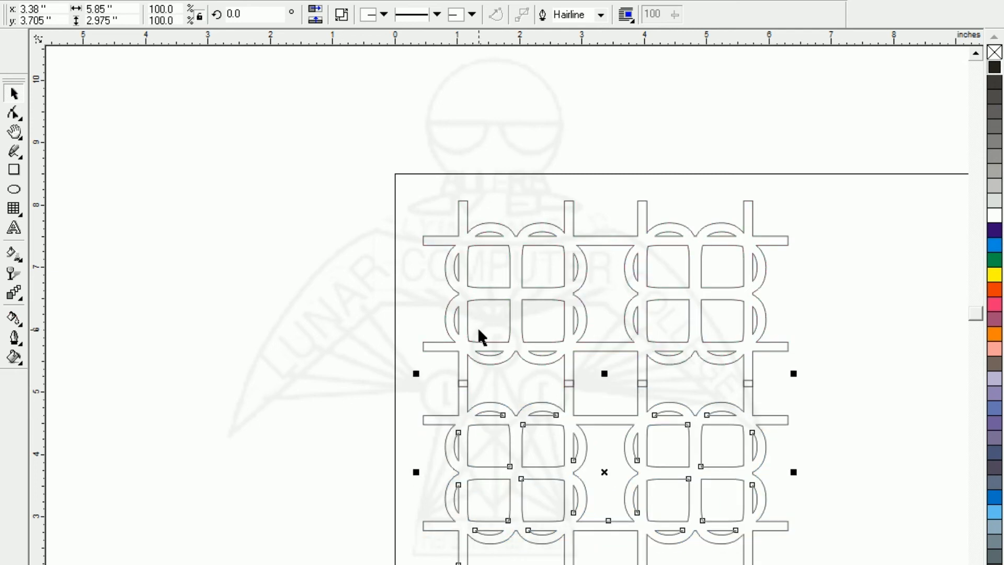
Weld the upper and lower lattice pairs into one square pattern outline
scroll(520, 468, down, 2)
drag(728, 564, 897, 562)
click(535, 17)
key(F4)
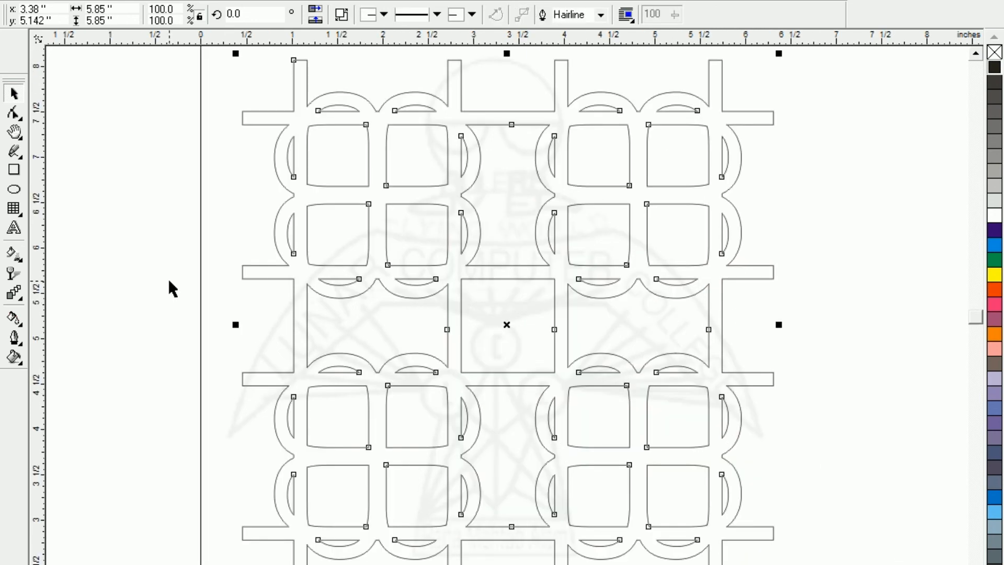
click(159, 279)
Give the pattern's outline pen bevelled corners and extended square line caps, with Behind fill and Scale with image enabled
click(335, 294)
key(F12)
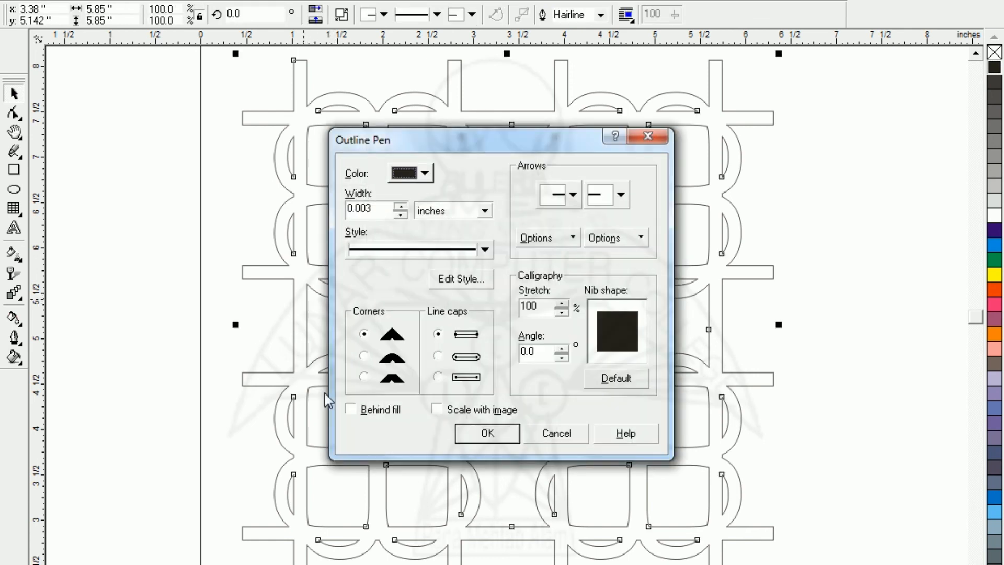
click(362, 377)
click(438, 376)
click(355, 411)
click(436, 410)
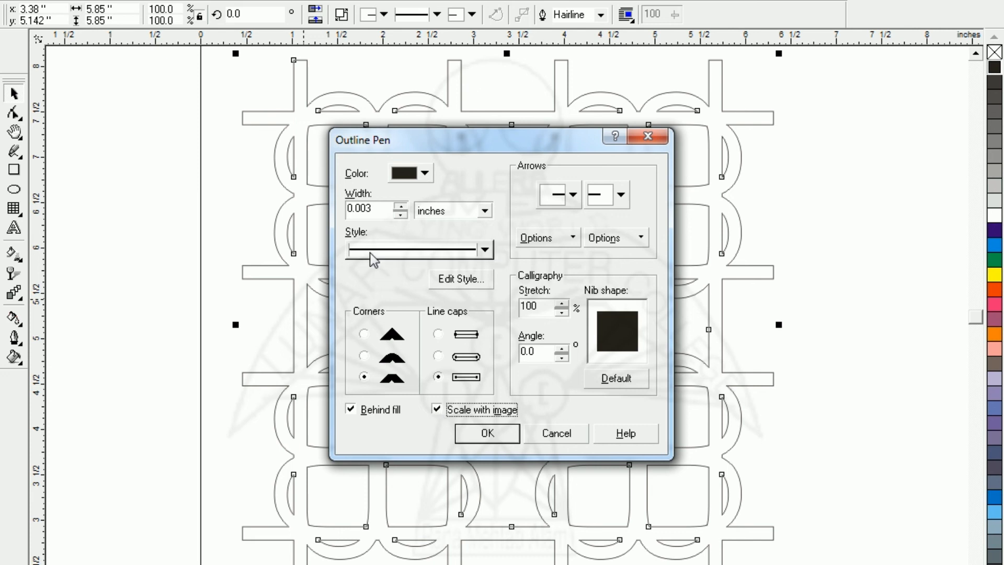
Set the pattern's outline width to 0.023 inches and apply the outline settings
click(400, 207)
click(400, 207)
click(487, 434)
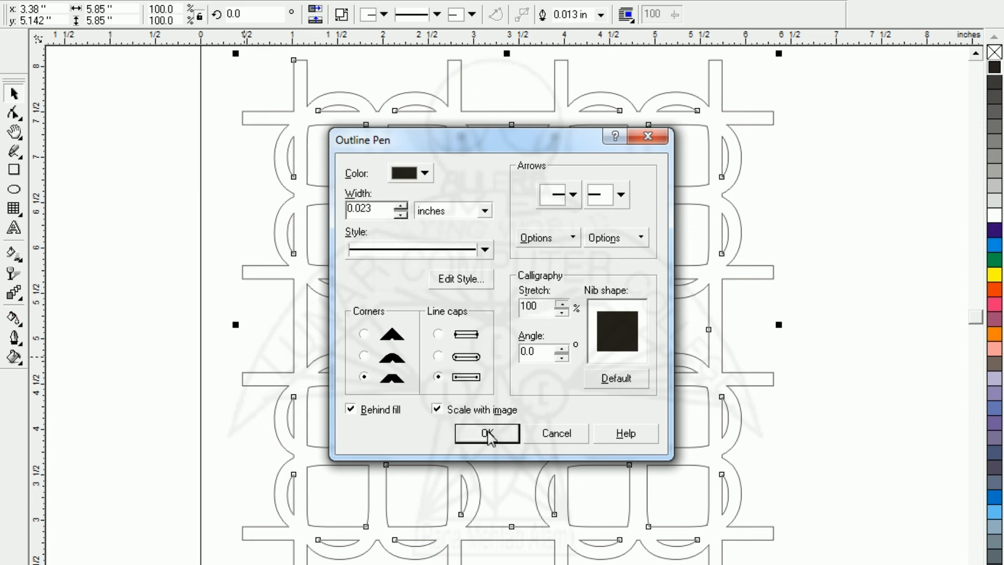
click(96, 298)
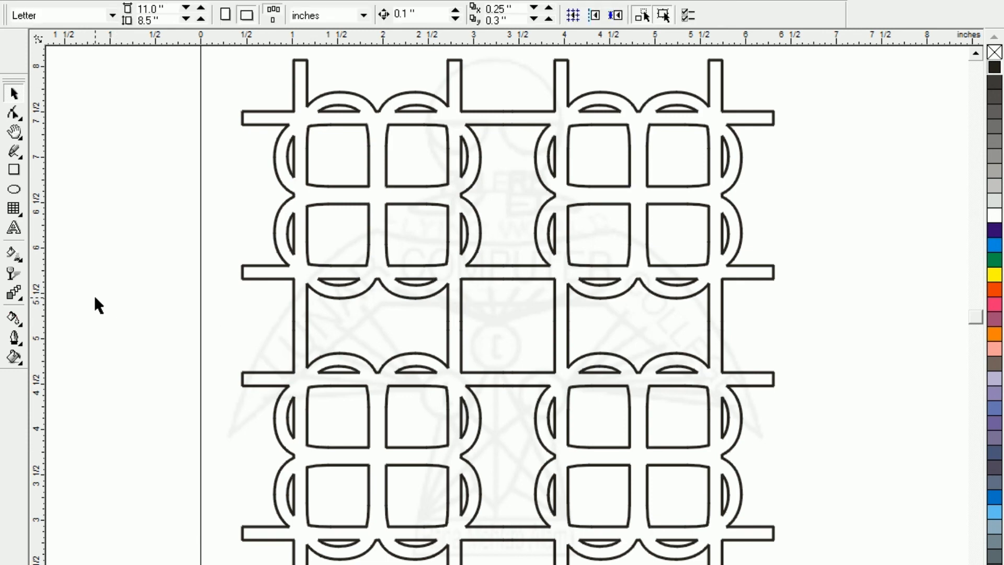
key(F3)
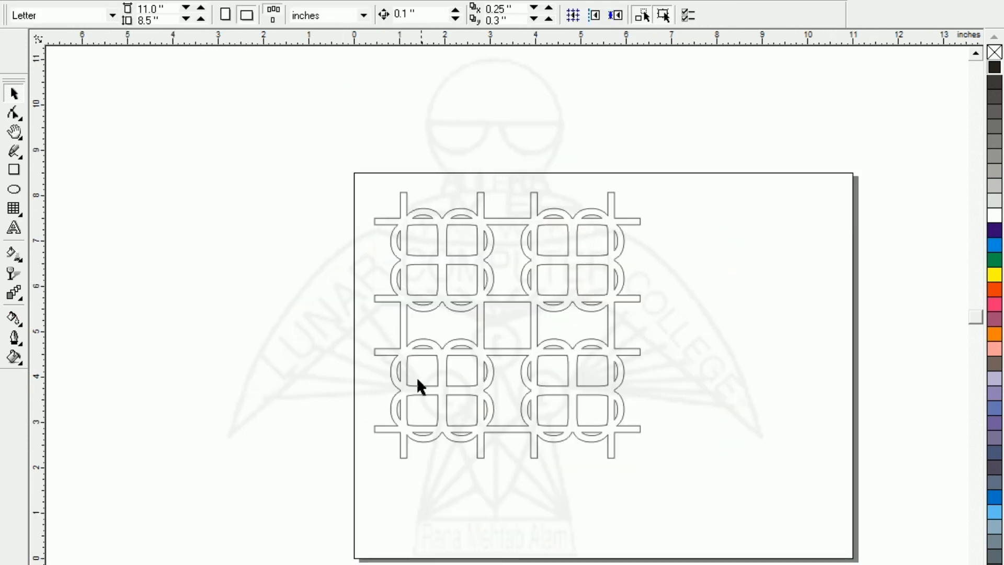
key(ctrl+a)
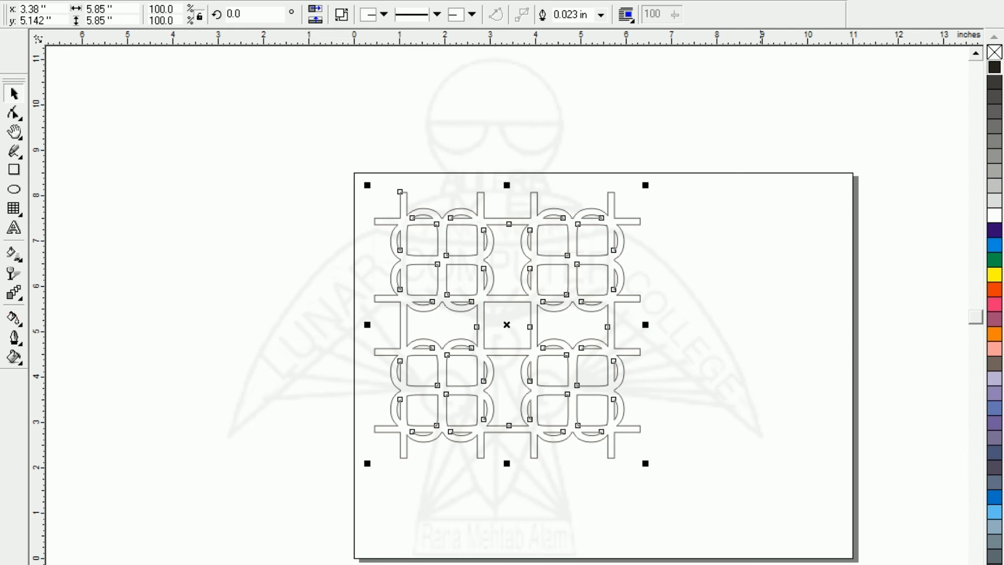
key(F4)
click(114, 315)
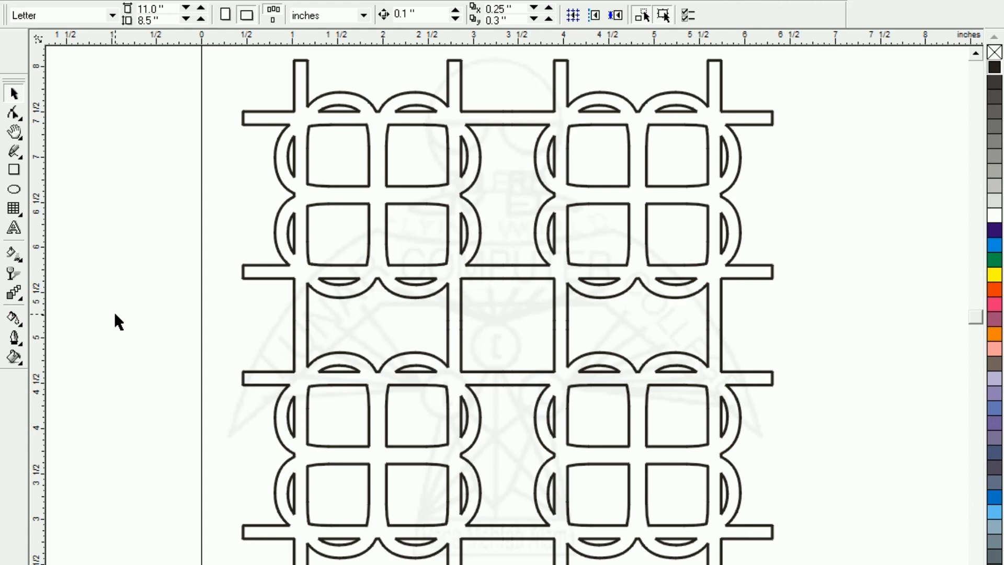
key(F3)
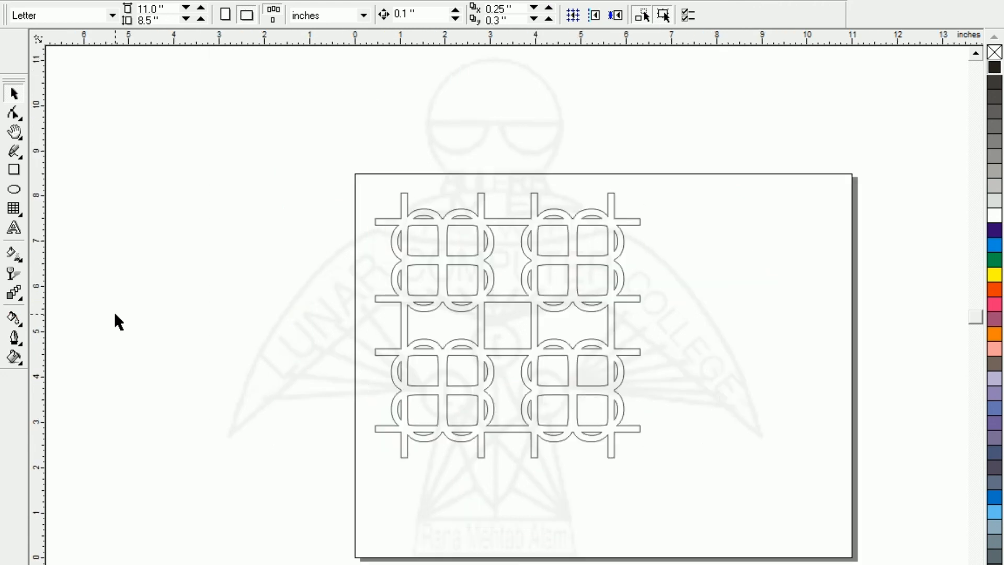